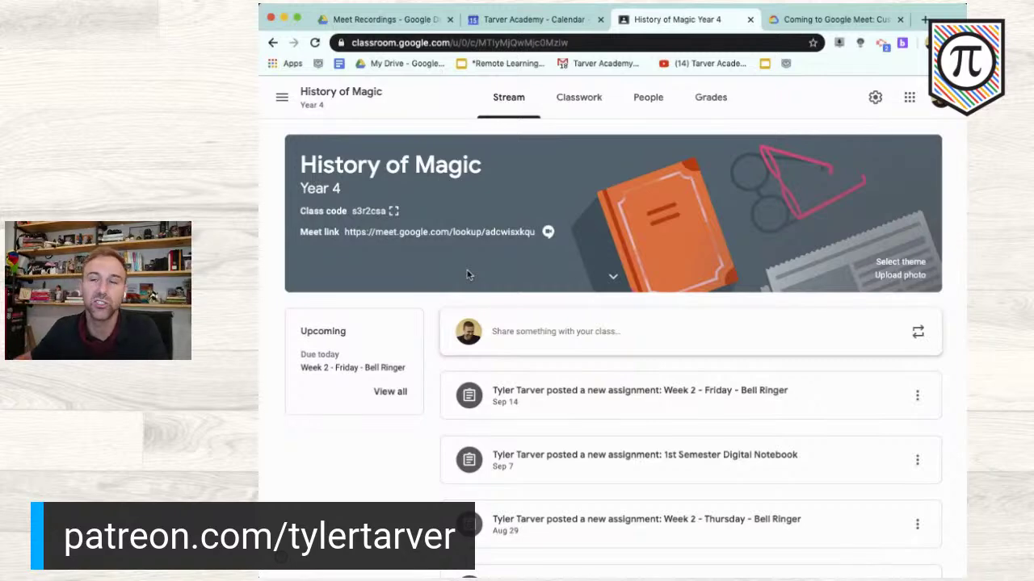
{"action": "scroll", "coordinate": [385, 232], "scroll_direction": "up", "scroll_amount": 5}
{"action": "scroll", "coordinate": [385, 231], "scroll_direction": "down", "scroll_amount": 5}
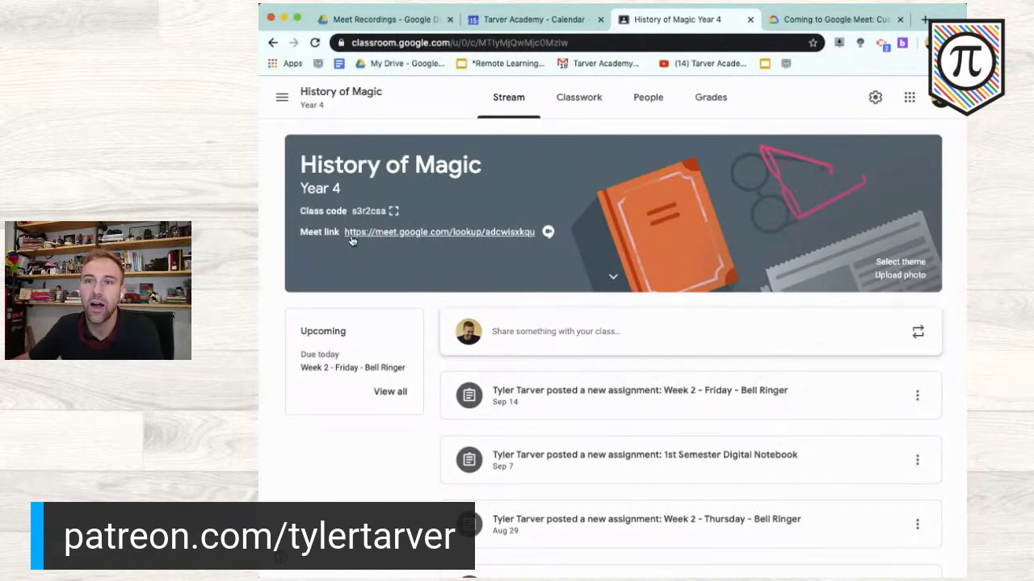
Switch to Google Calendar and look over the meetings scheduled in the current week and the previous week
{"action": "left_click", "coordinate": [534, 19]}
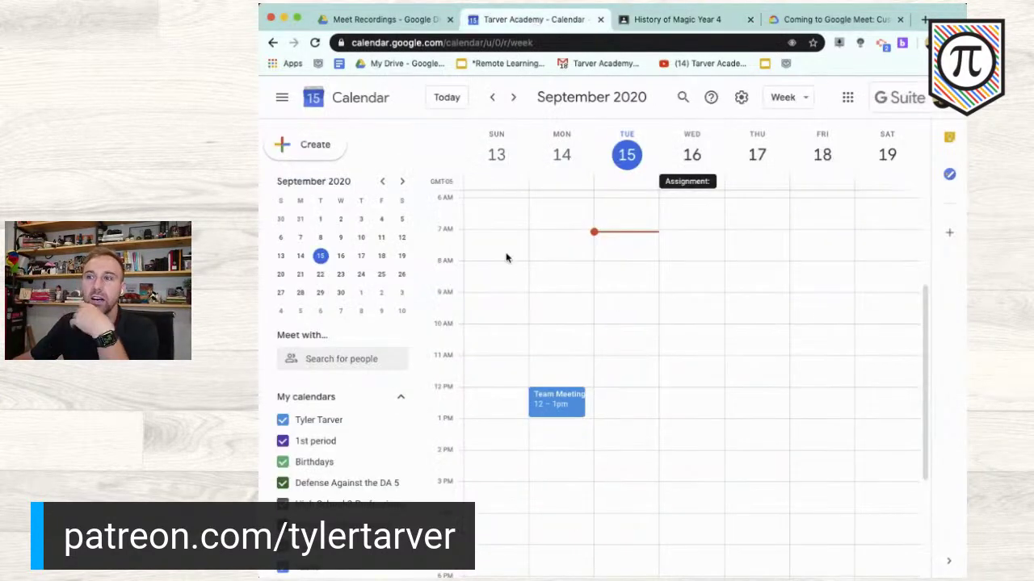
{"action": "scroll", "coordinate": [549, 294], "scroll_direction": "down", "scroll_amount": 4}
{"action": "scroll", "coordinate": [549, 297], "scroll_direction": "up", "scroll_amount": 5}
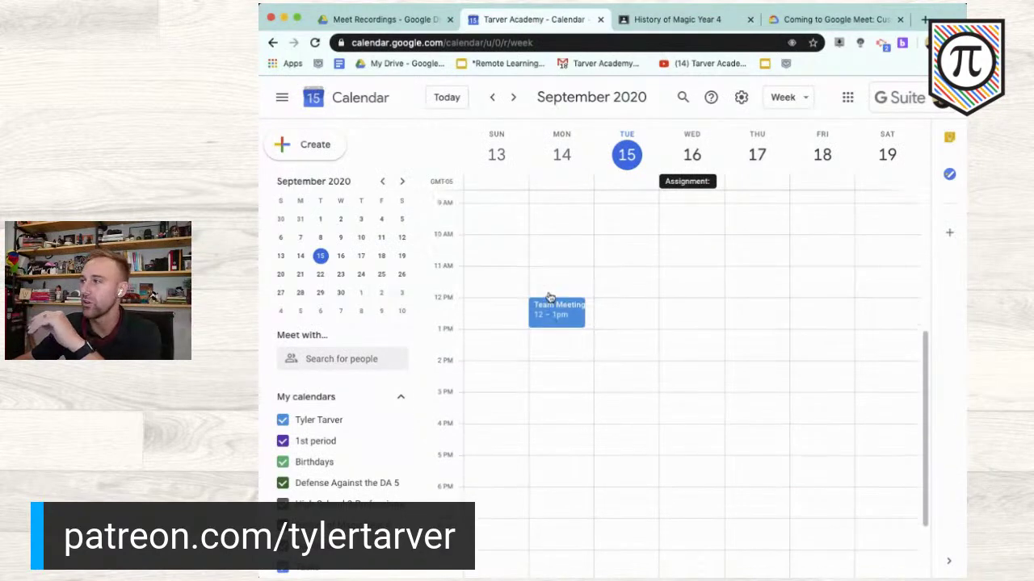
{"action": "scroll", "coordinate": [548, 297], "scroll_direction": "down", "scroll_amount": 3}
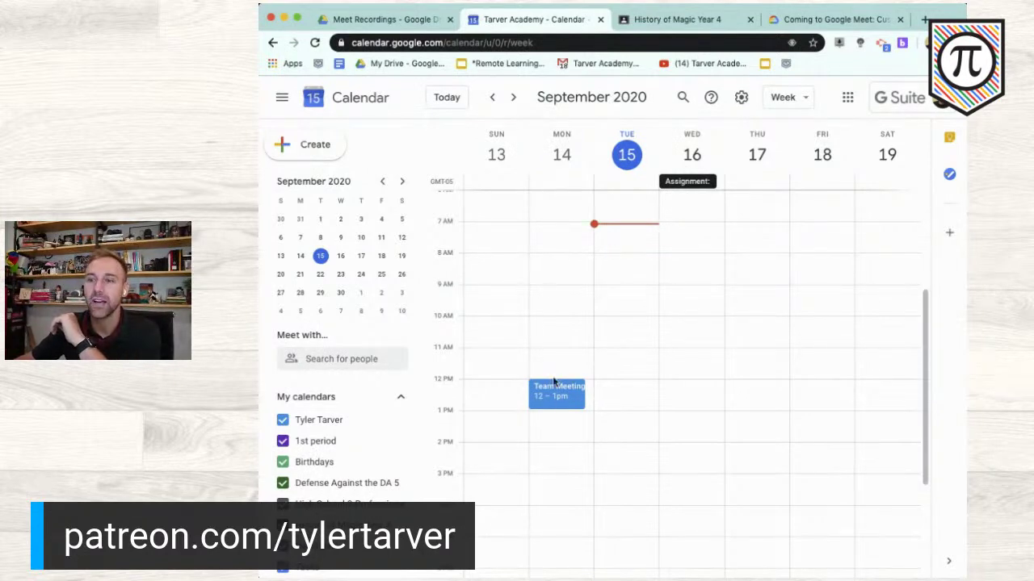
{"action": "left_click", "coordinate": [492, 97]}
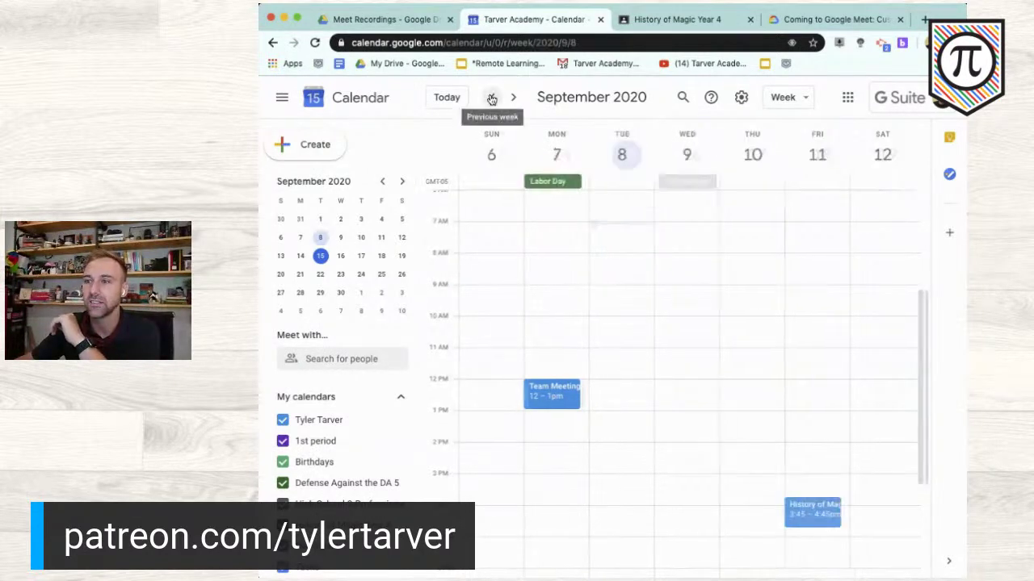
{"action": "scroll", "coordinate": [893, 507], "scroll_direction": "down", "scroll_amount": 3}
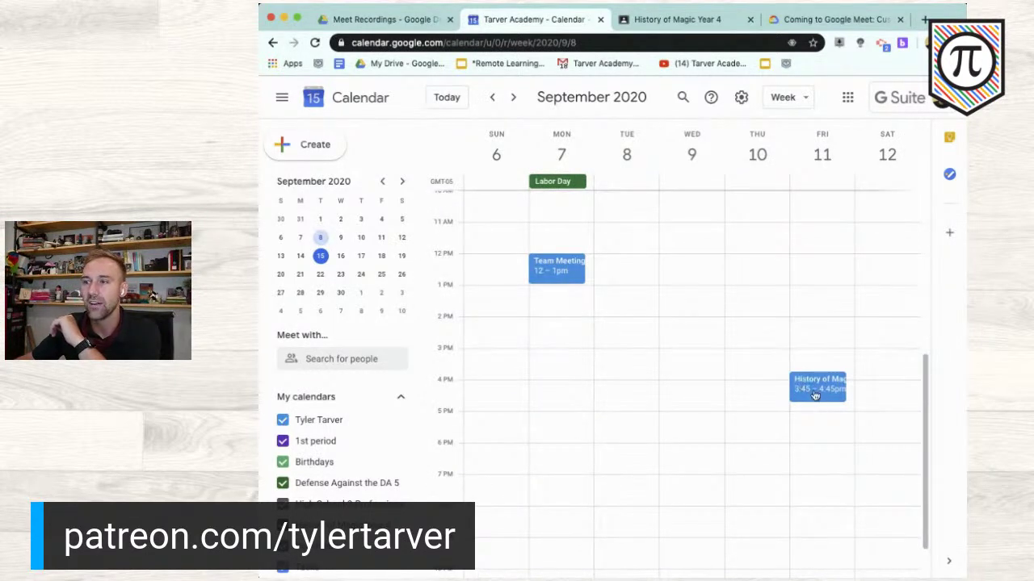
{"action": "scroll", "coordinate": [692, 312], "scroll_direction": "up", "scroll_amount": 10}
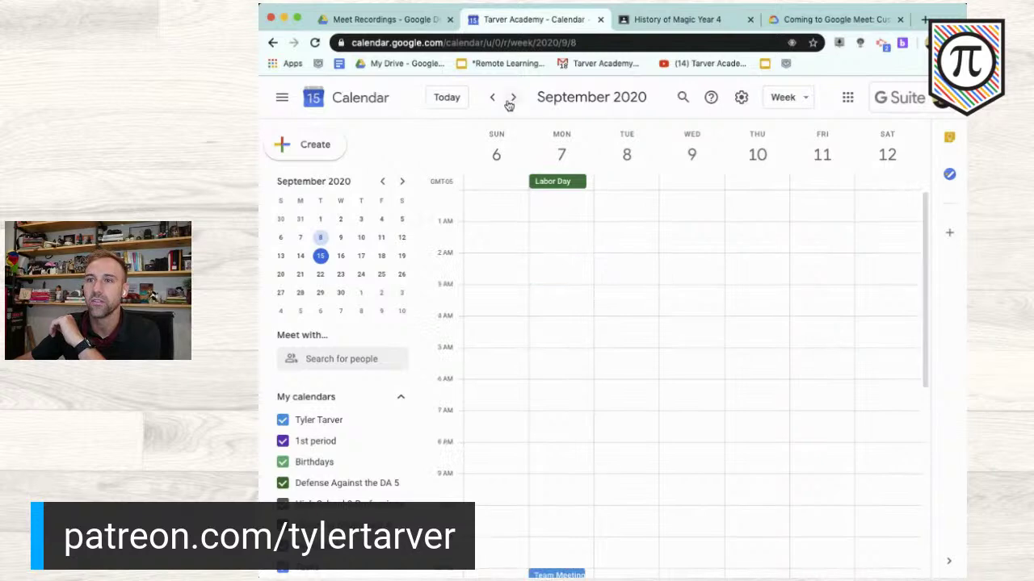
{"action": "left_click", "coordinate": [512, 98]}
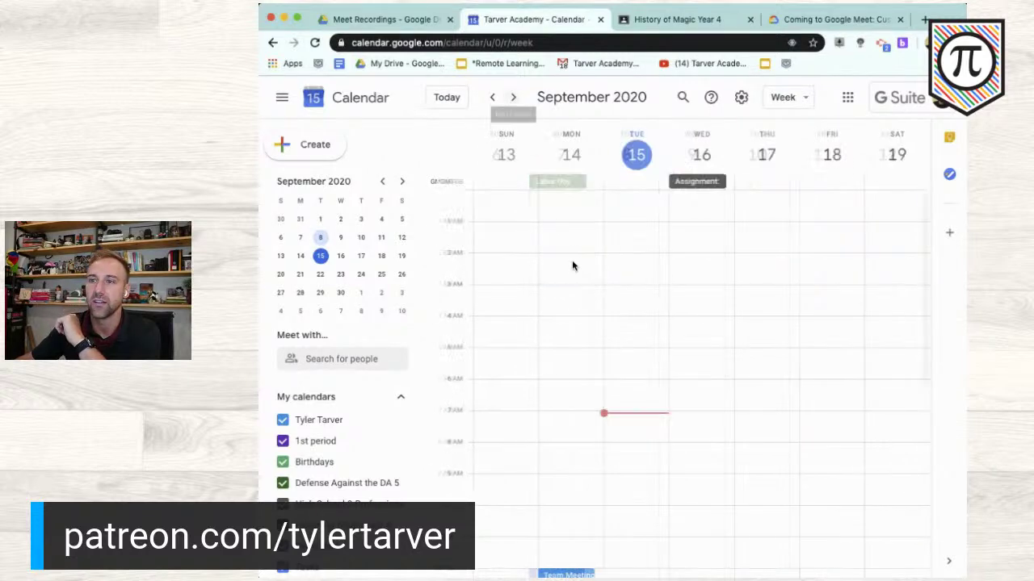
Create a PLC Meeting event on Tuesday, September 15, 8:00am to 9:00am, with Google Meet video conferencing, and save it
{"action": "left_click", "coordinate": [639, 458]}
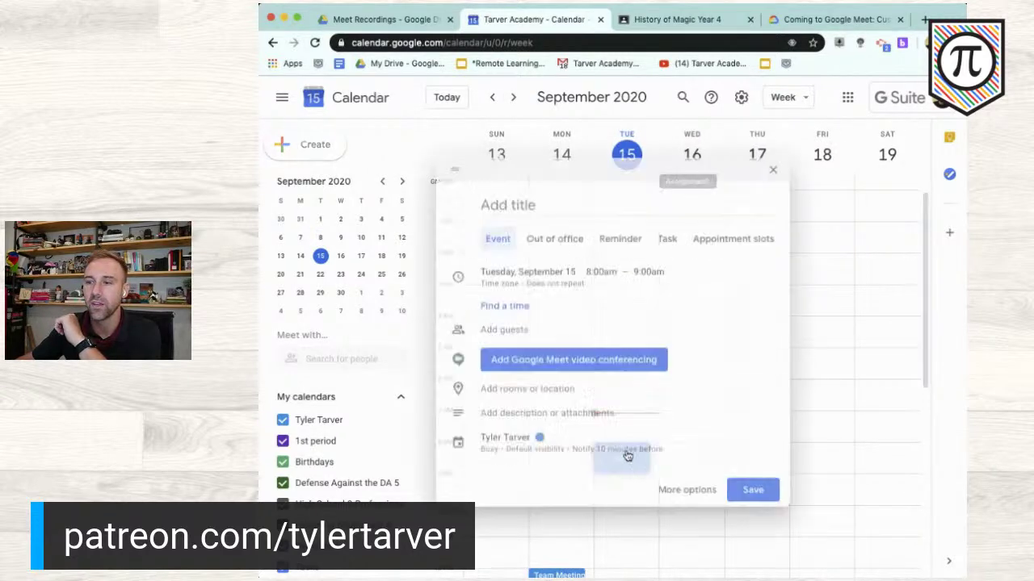
{"action": "type", "text": "PLC Meeting"}
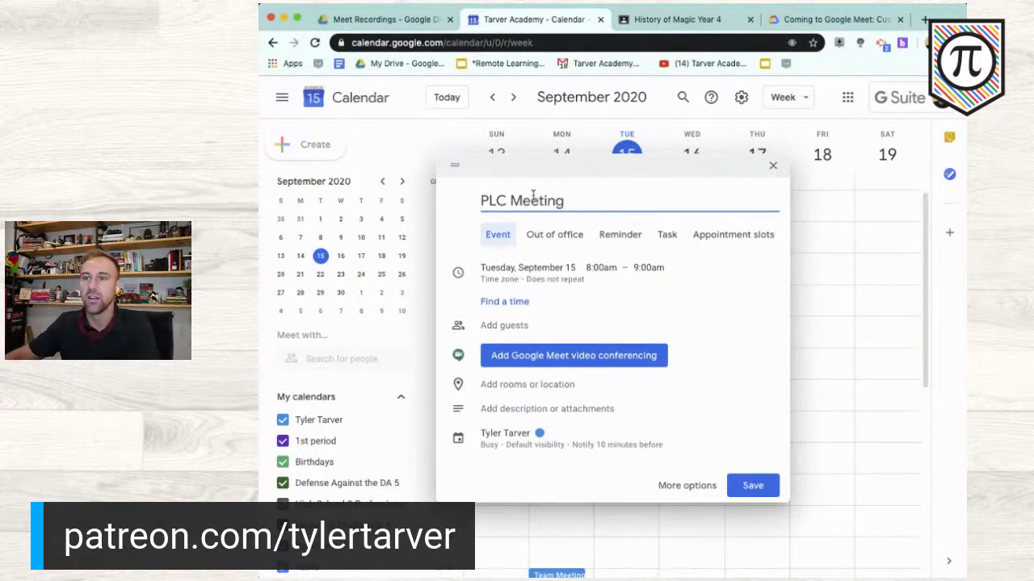
{"action": "scroll", "coordinate": [512, 355], "scroll_direction": "up", "scroll_amount": 3}
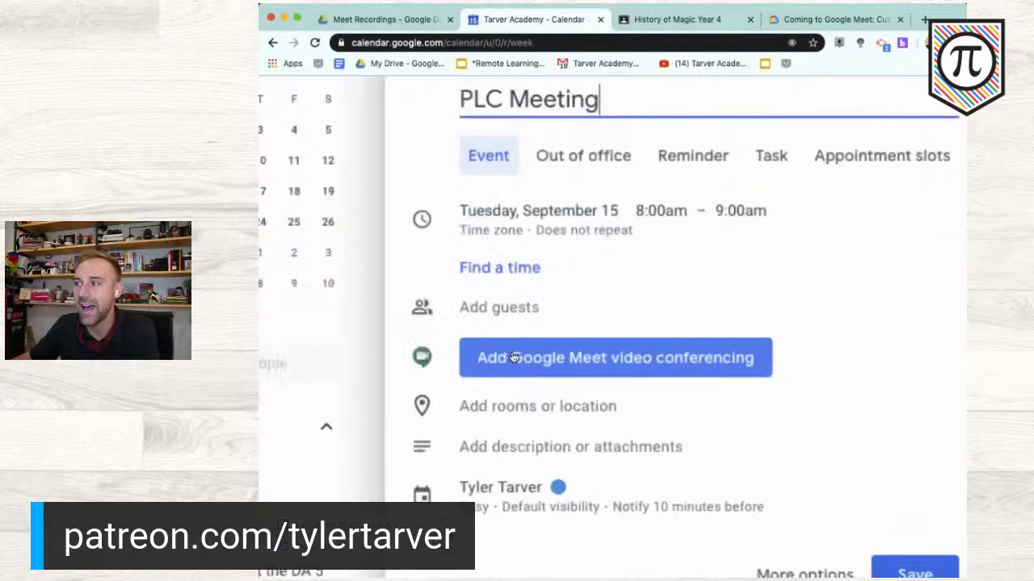
{"action": "scroll", "coordinate": [512, 358], "scroll_direction": "up", "scroll_amount": 2}
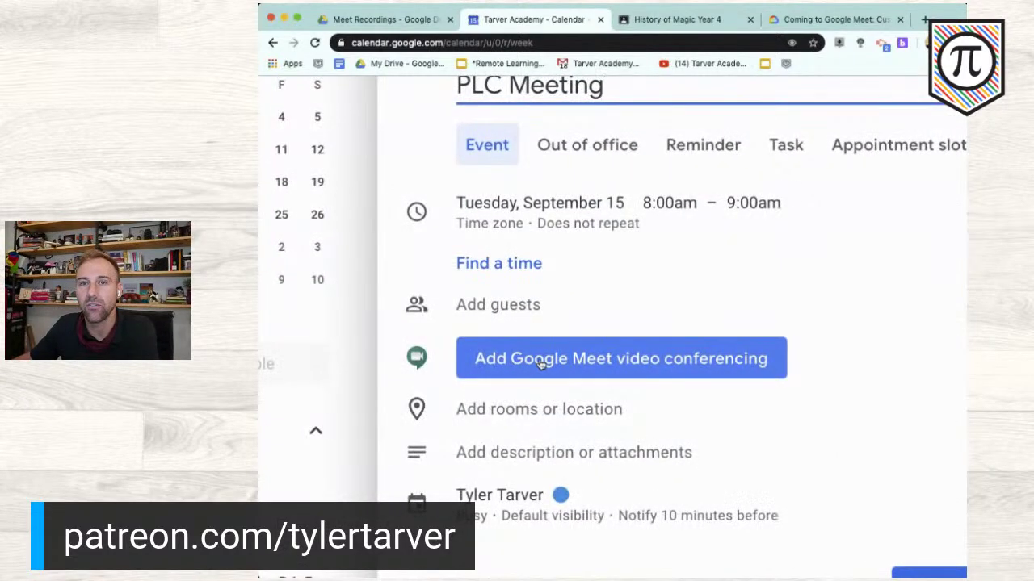
{"action": "left_click", "coordinate": [541, 364]}
{"action": "scroll", "coordinate": [543, 361], "scroll_direction": "down", "scroll_amount": 5}
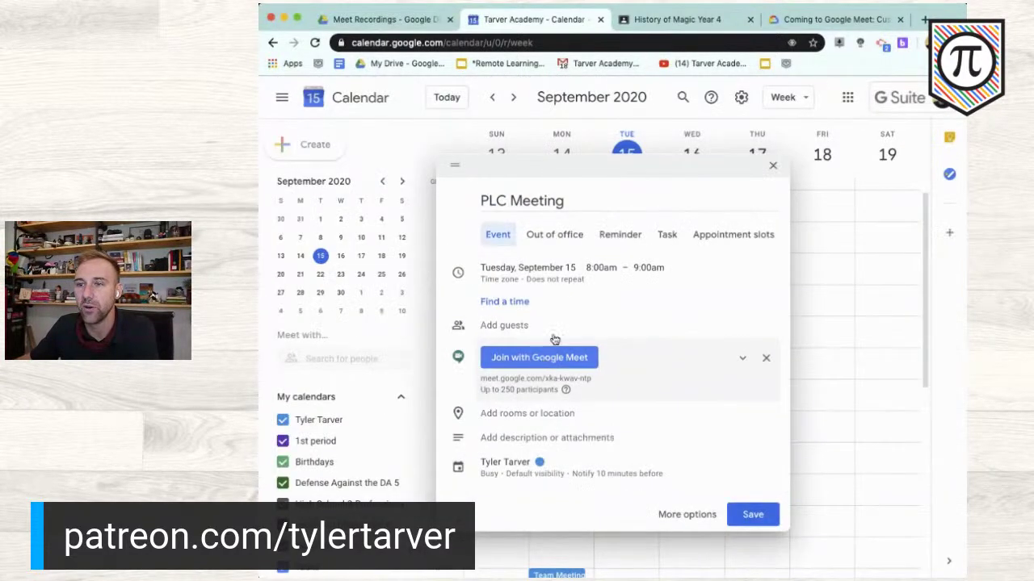
{"action": "left_click", "coordinate": [763, 522]}
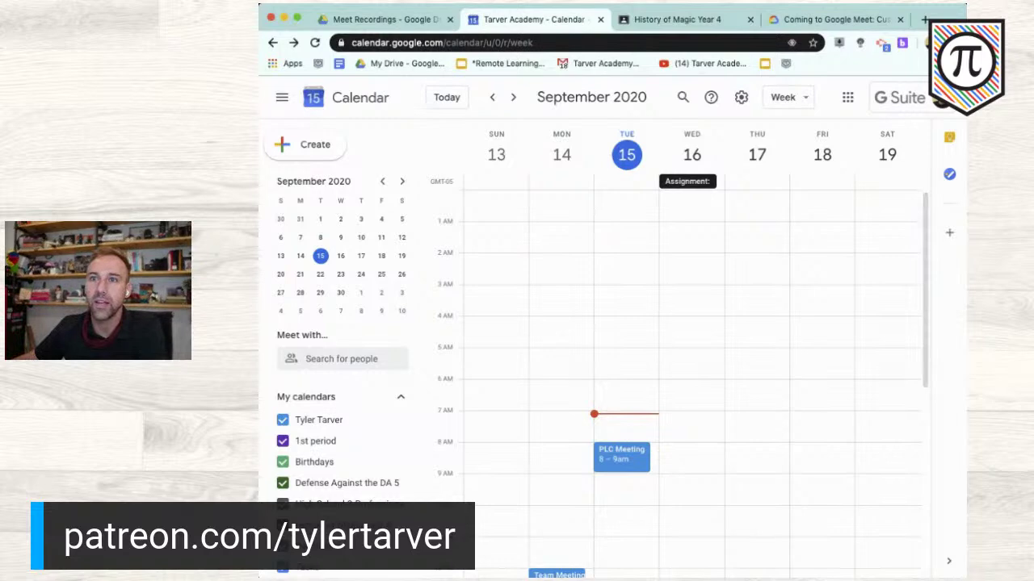
Switch to Google Drive and examine how the recordings in the Meet Recordings folder are named
{"action": "left_click", "coordinate": [390, 22]}
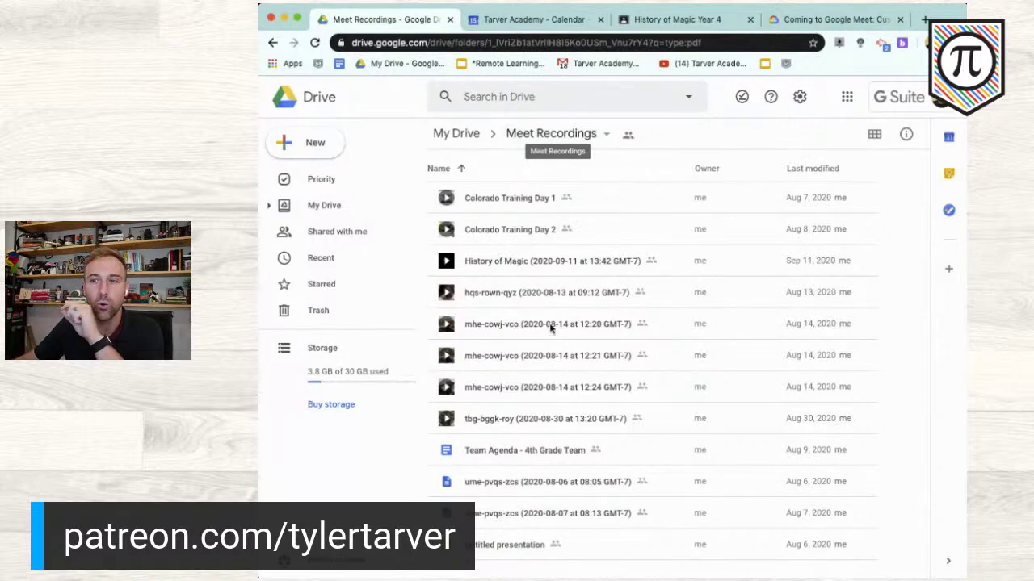
{"action": "scroll", "coordinate": [586, 313], "scroll_direction": "up", "scroll_amount": 5}
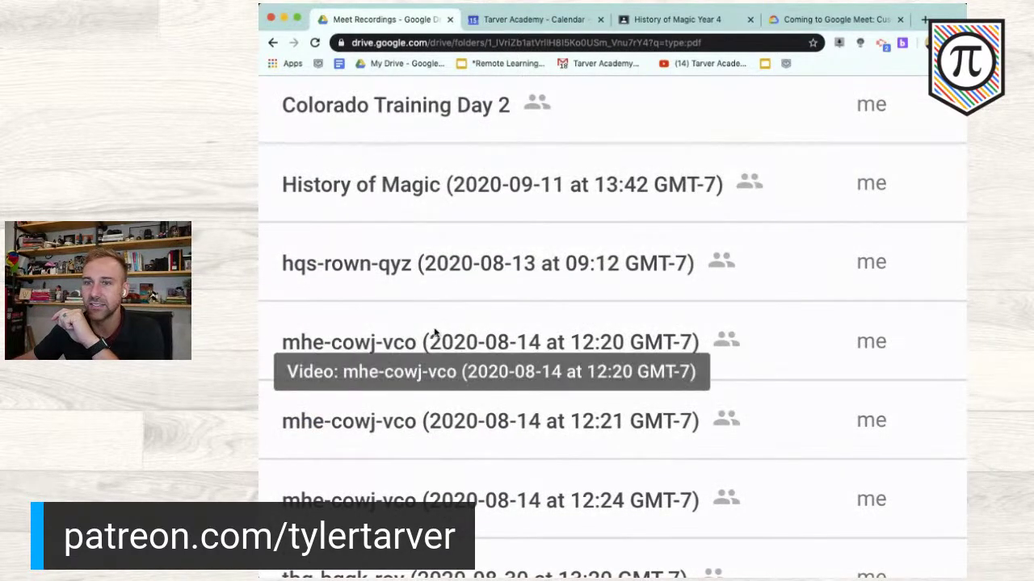
{"action": "scroll", "coordinate": [367, 331], "scroll_direction": "down", "scroll_amount": 5}
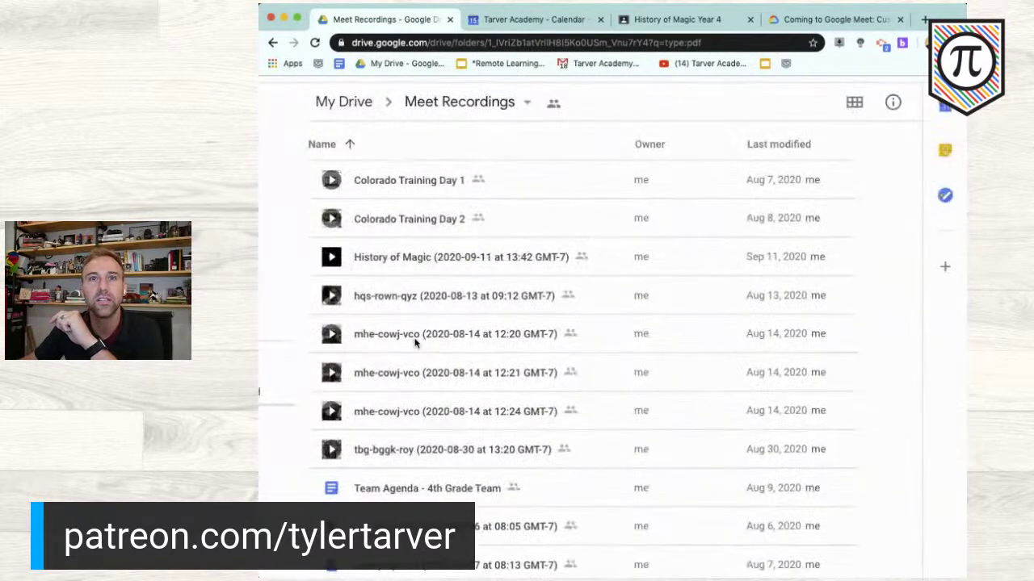
{"action": "left_click", "coordinate": [565, 18]}
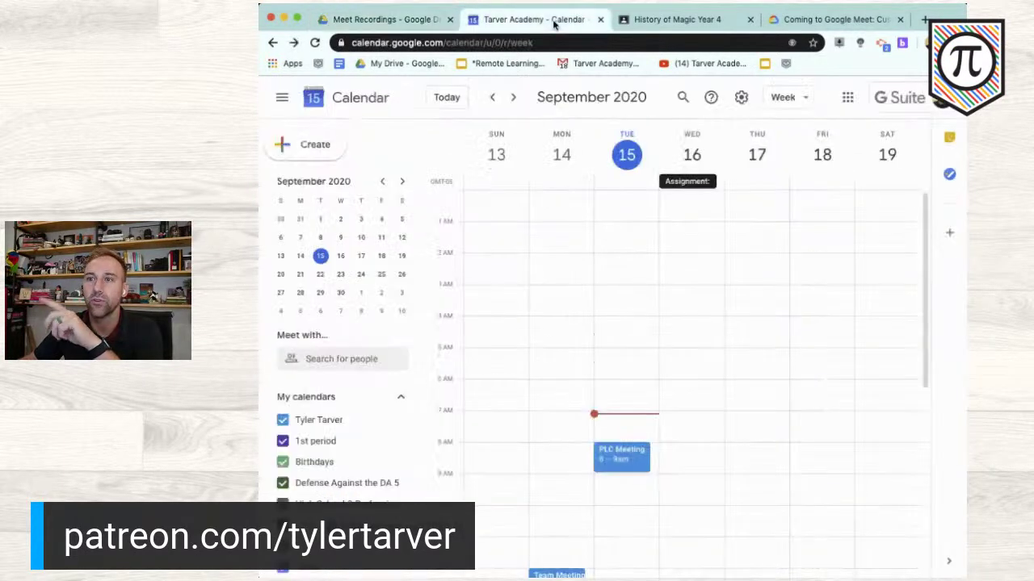
{"action": "left_click", "coordinate": [385, 20]}
{"action": "scroll", "coordinate": [379, 347], "scroll_direction": "down", "scroll_amount": 2}
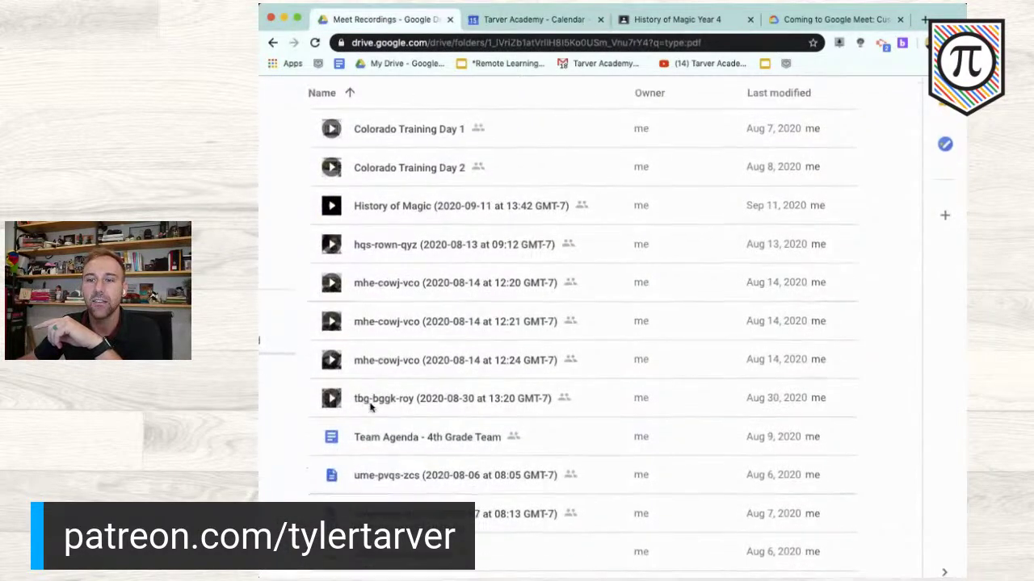
Select the History of Magic recording in the Meet Recordings folder and inspect its name against the code-named recordings
{"action": "scroll", "coordinate": [369, 396], "scroll_direction": "up", "scroll_amount": 2}
{"action": "left_click", "coordinate": [409, 270]}
{"action": "scroll", "coordinate": [442, 277], "scroll_direction": "up", "scroll_amount": 5}
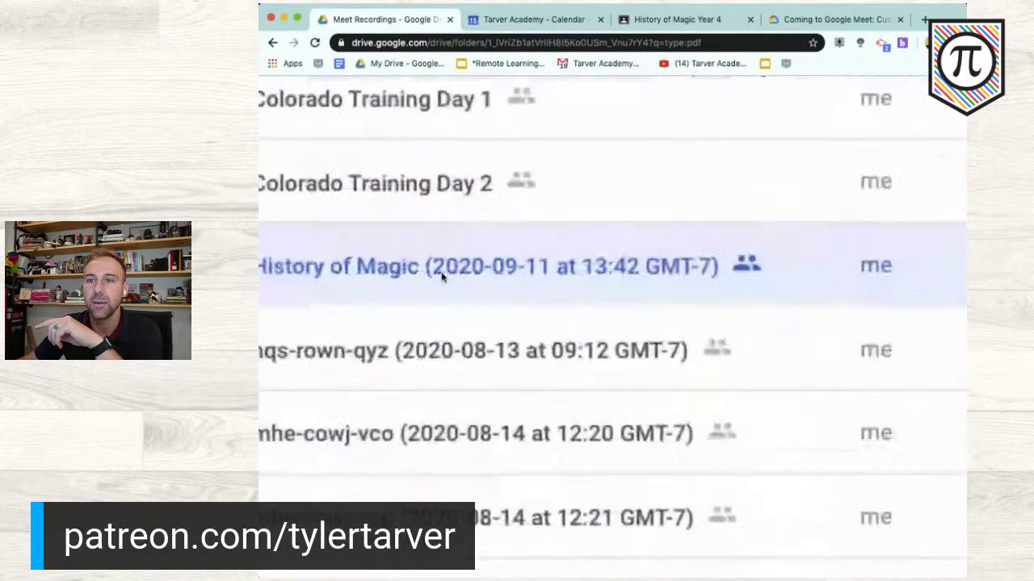
{"action": "scroll", "coordinate": [443, 277], "scroll_direction": "left", "scroll_amount": 2}
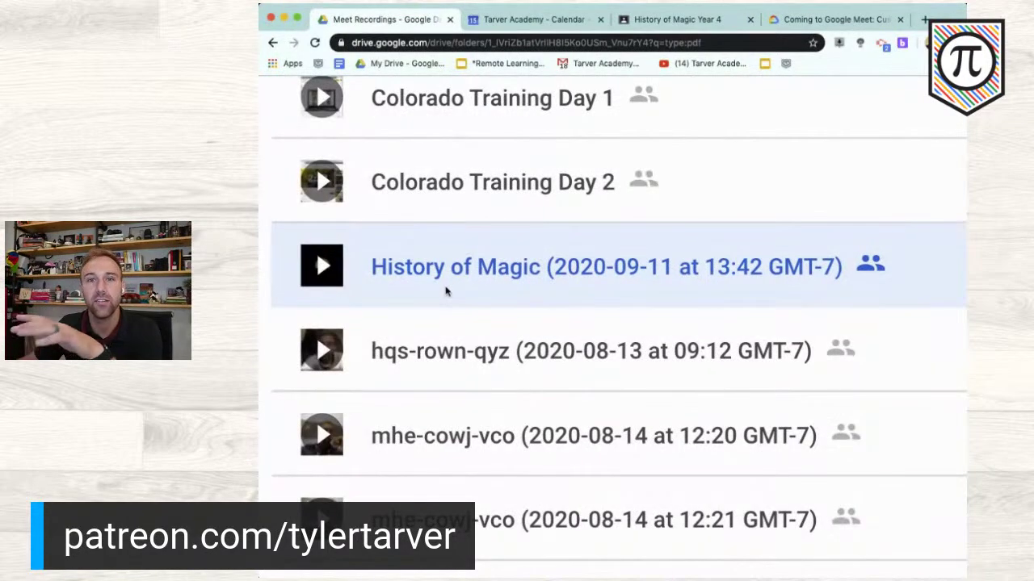
{"action": "scroll", "coordinate": [445, 291], "scroll_direction": "down", "scroll_amount": 5}
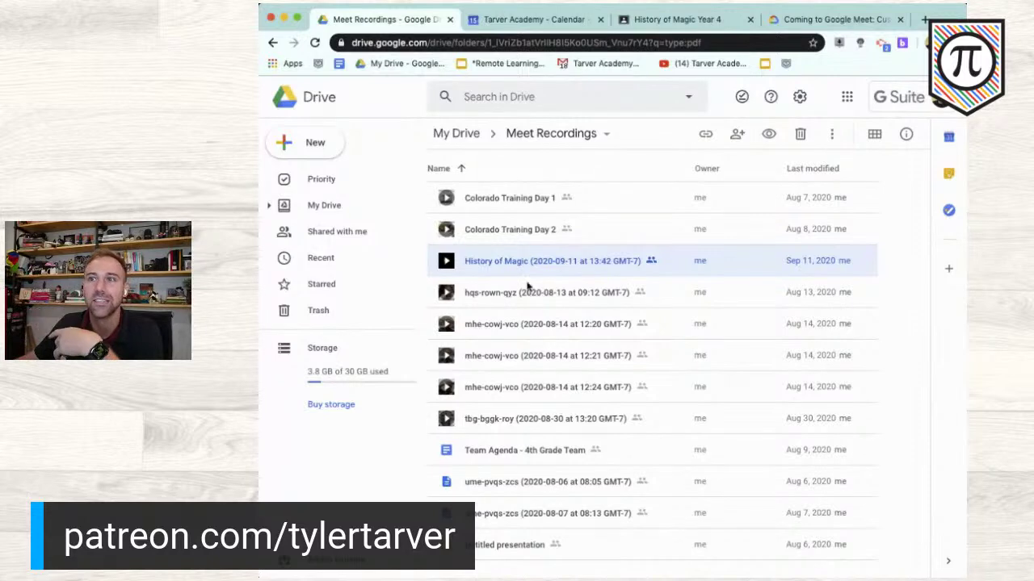
Switch to Google Classroom and open the Meet section of the History of Magic class settings
{"action": "left_click", "coordinate": [544, 21]}
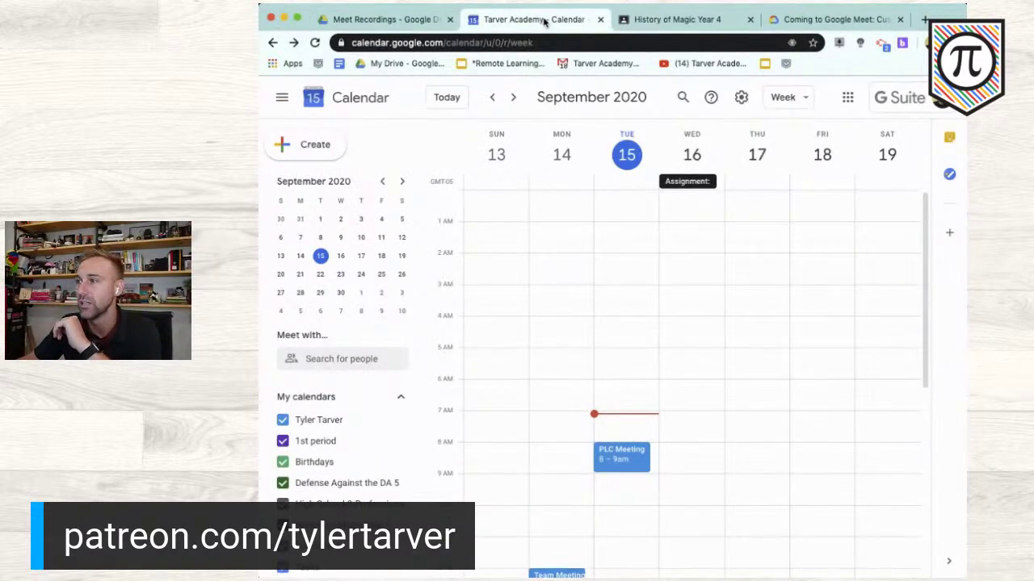
{"action": "left_click", "coordinate": [669, 21]}
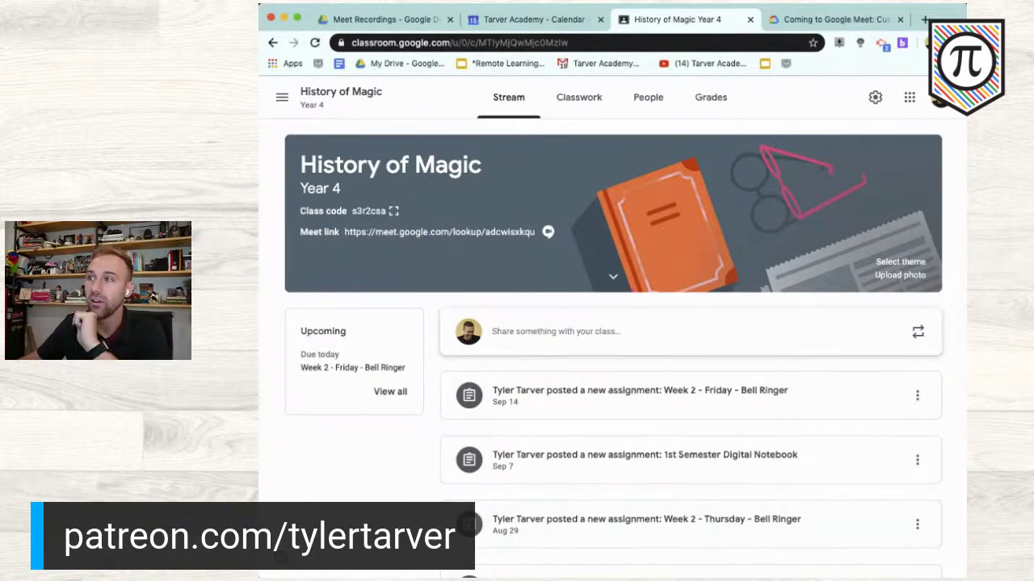
{"action": "scroll", "coordinate": [867, 104], "scroll_direction": "up", "scroll_amount": 5}
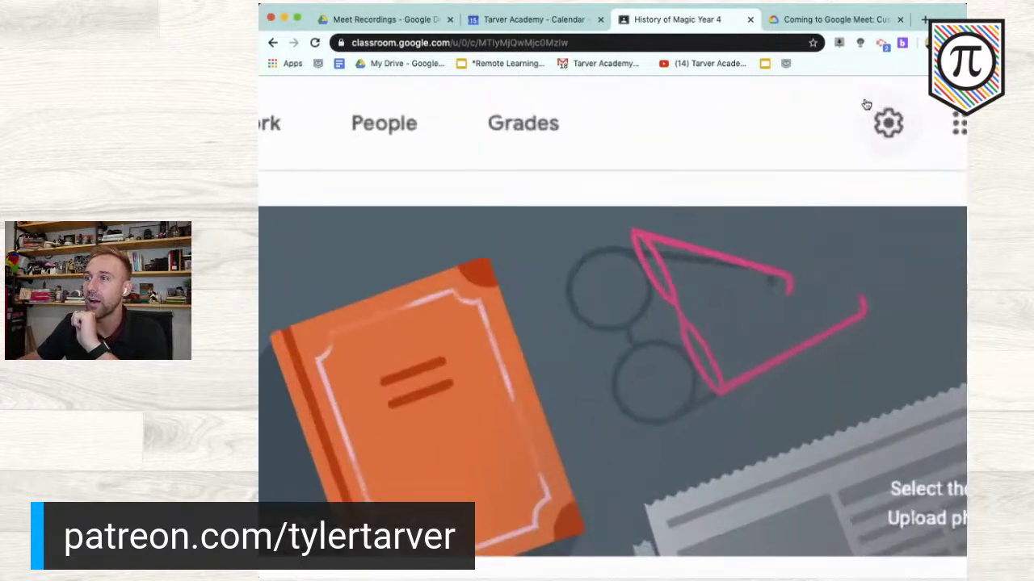
{"action": "scroll", "coordinate": [867, 104], "scroll_direction": "down", "scroll_amount": 5}
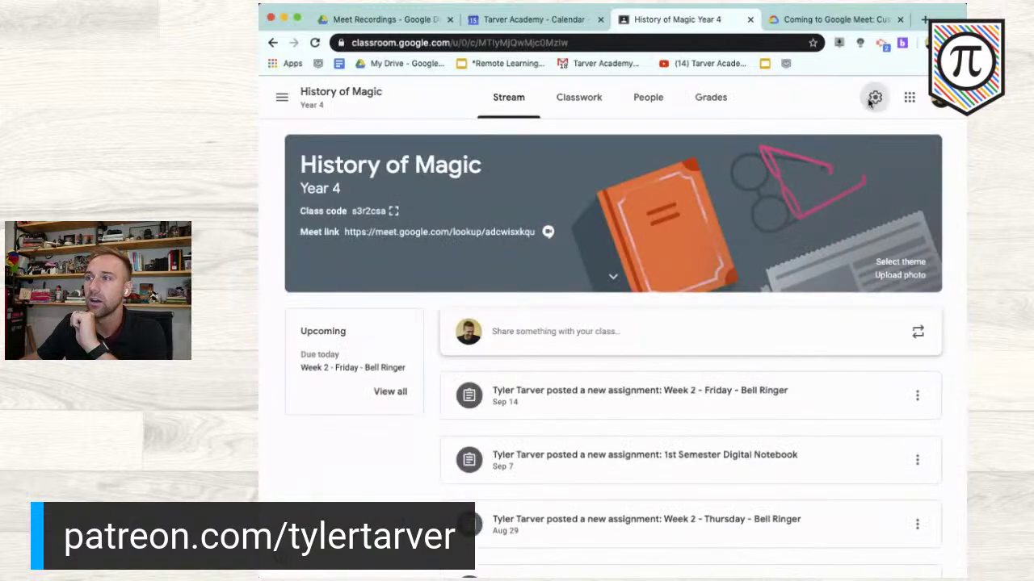
{"action": "left_click", "coordinate": [869, 102]}
{"action": "scroll", "coordinate": [353, 461], "scroll_direction": "down", "scroll_amount": 7}
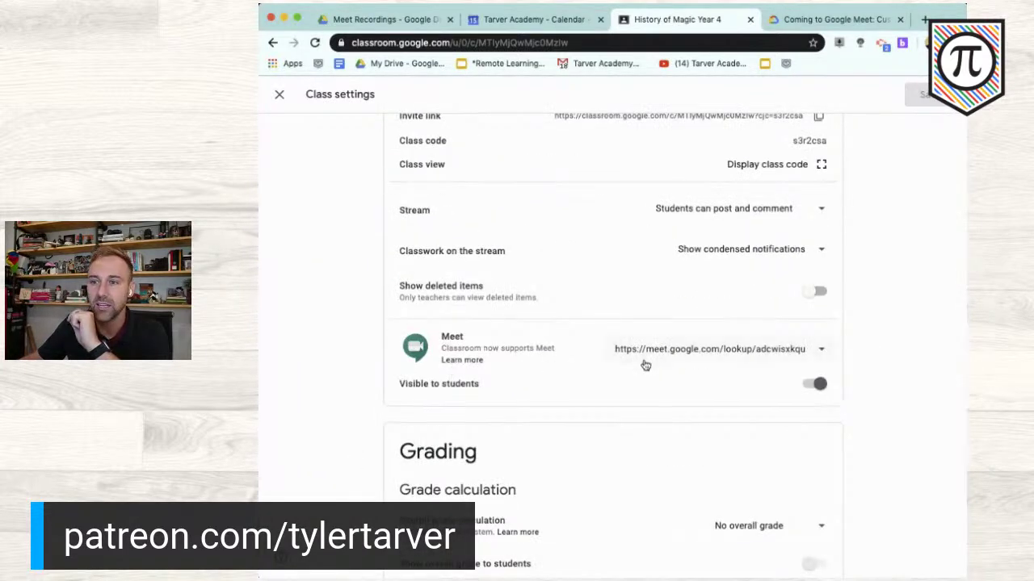
Look at the options offered for the class Meet link
{"action": "left_click", "coordinate": [815, 353]}
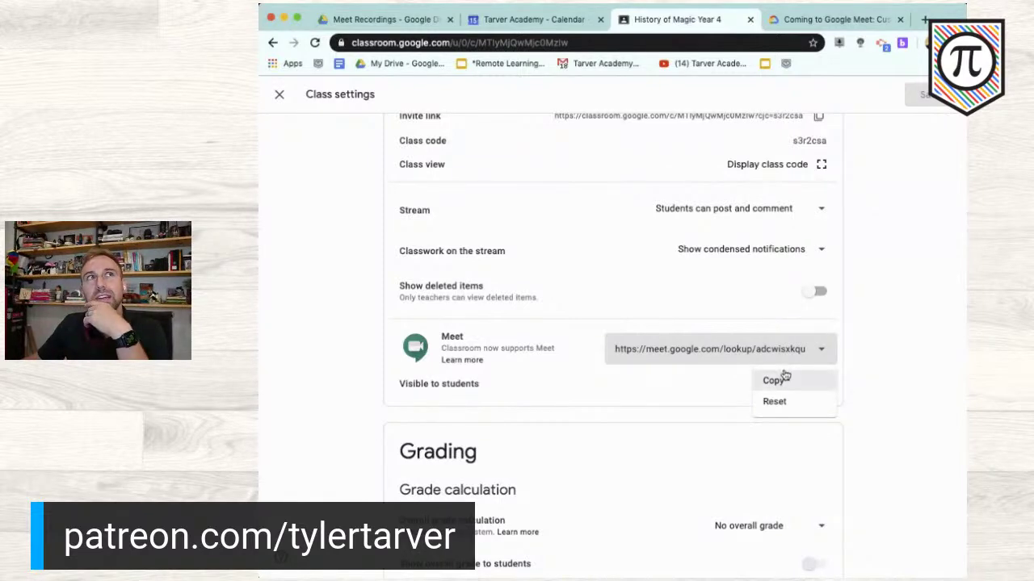
{"action": "left_click", "coordinate": [641, 388]}
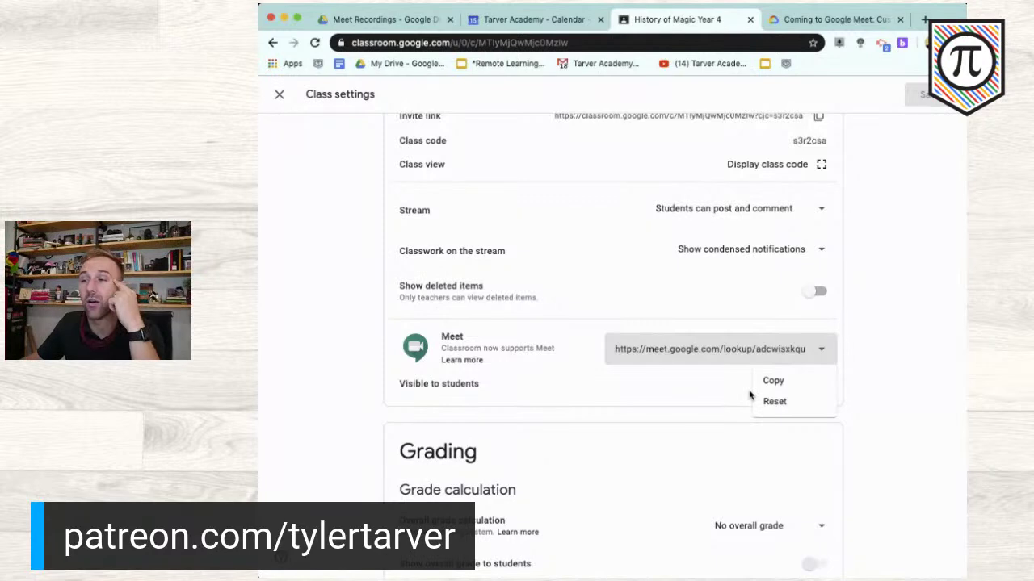
{"action": "left_click", "coordinate": [791, 383]}
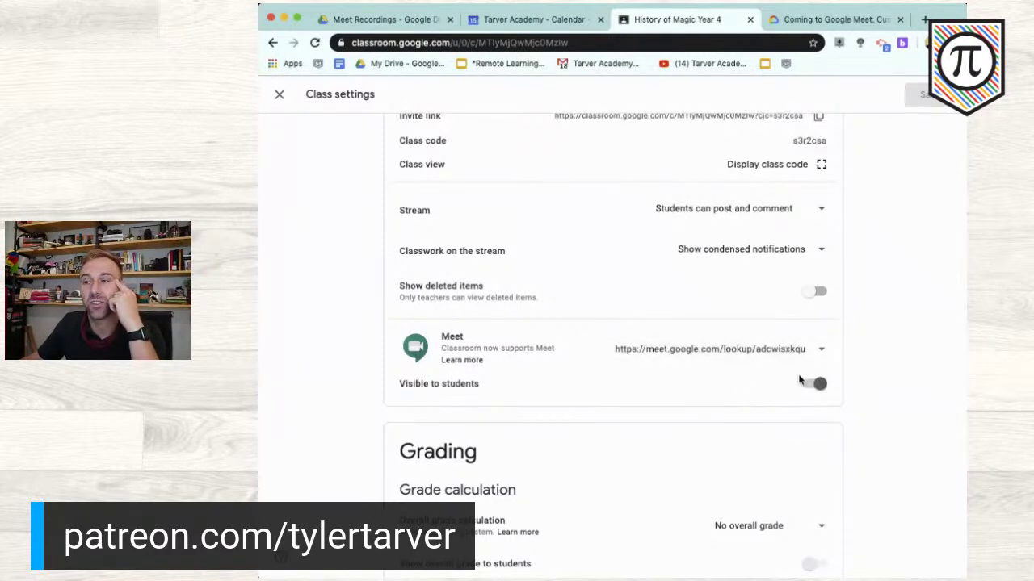
Turn off the class Meet link's visibility to students and check the Copy and Reset options for the link
{"action": "left_click", "coordinate": [806, 387]}
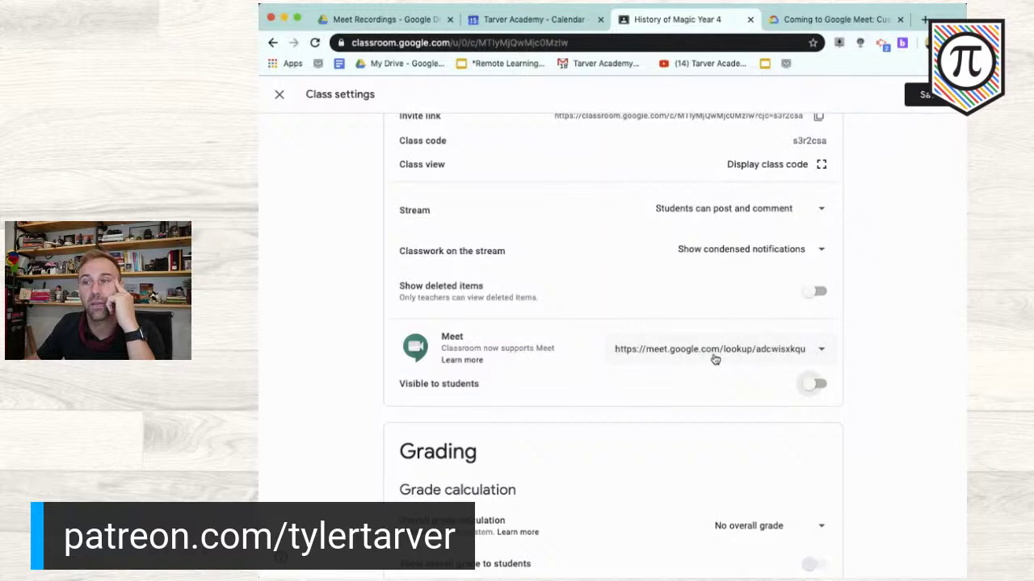
{"action": "left_click", "coordinate": [743, 363]}
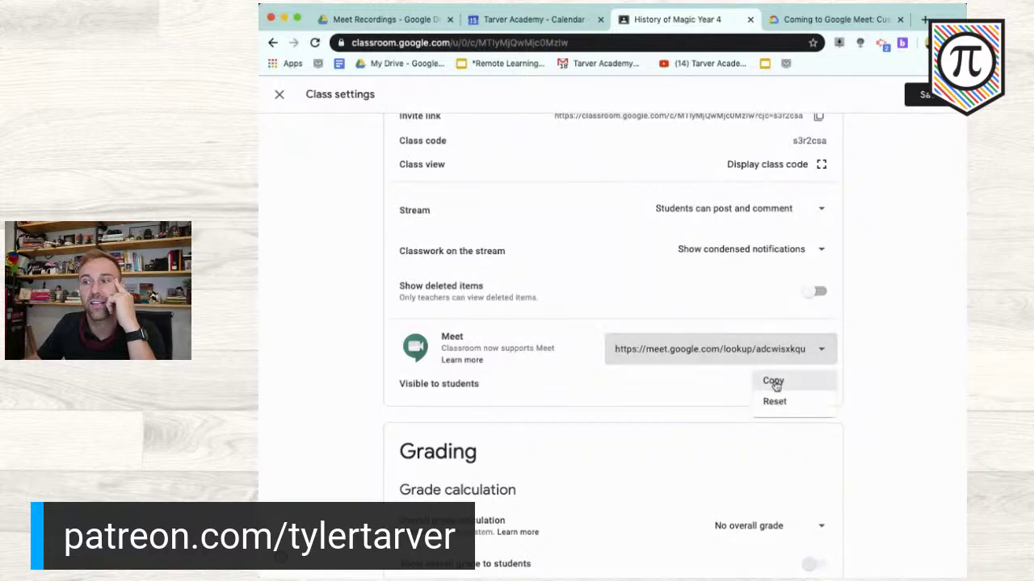
{"action": "left_click", "coordinate": [715, 388]}
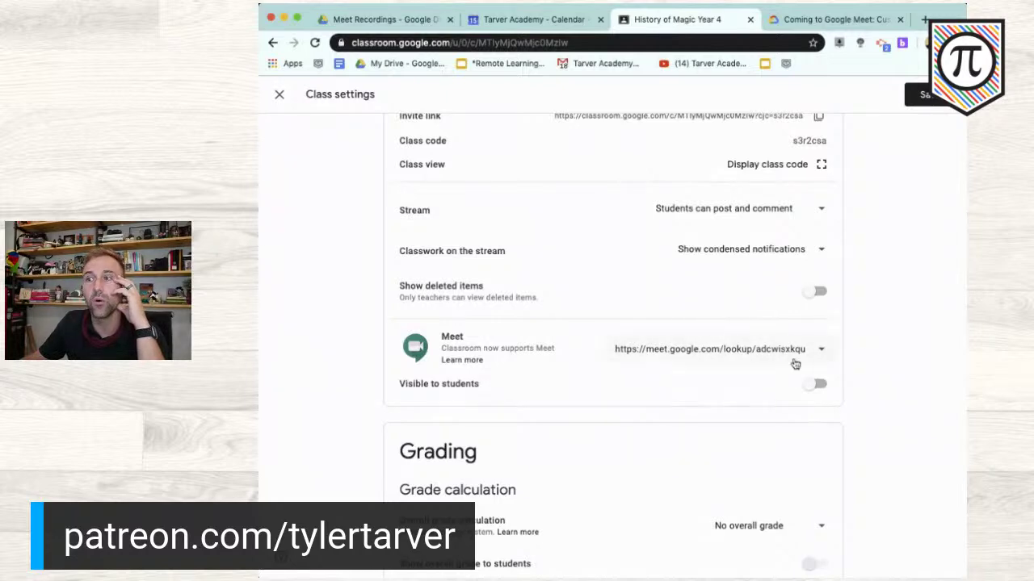
Make the class Meet link visible to students and save the class settings
{"action": "left_click", "coordinate": [816, 384]}
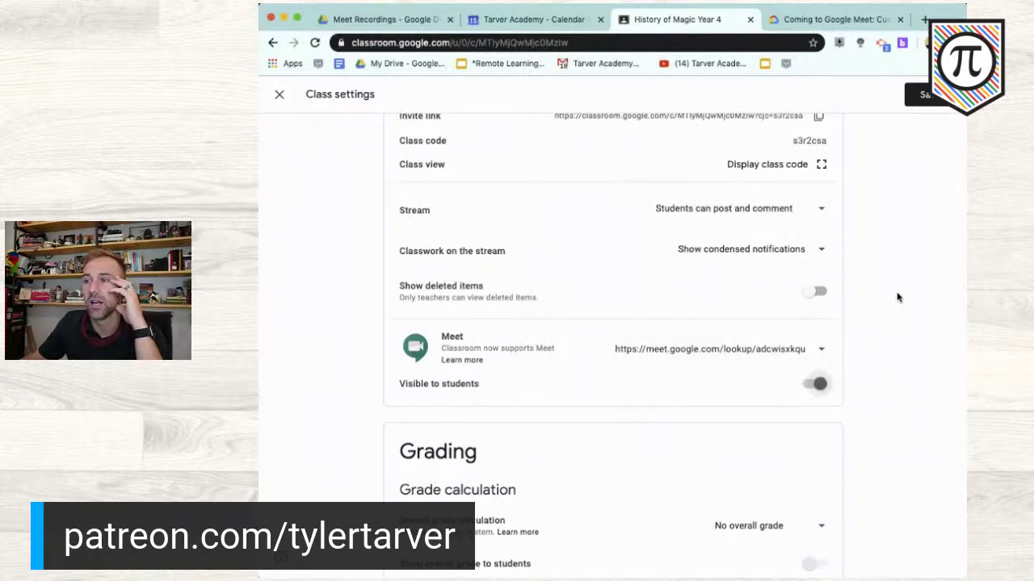
{"action": "scroll", "coordinate": [822, 342], "scroll_direction": "up", "scroll_amount": 10}
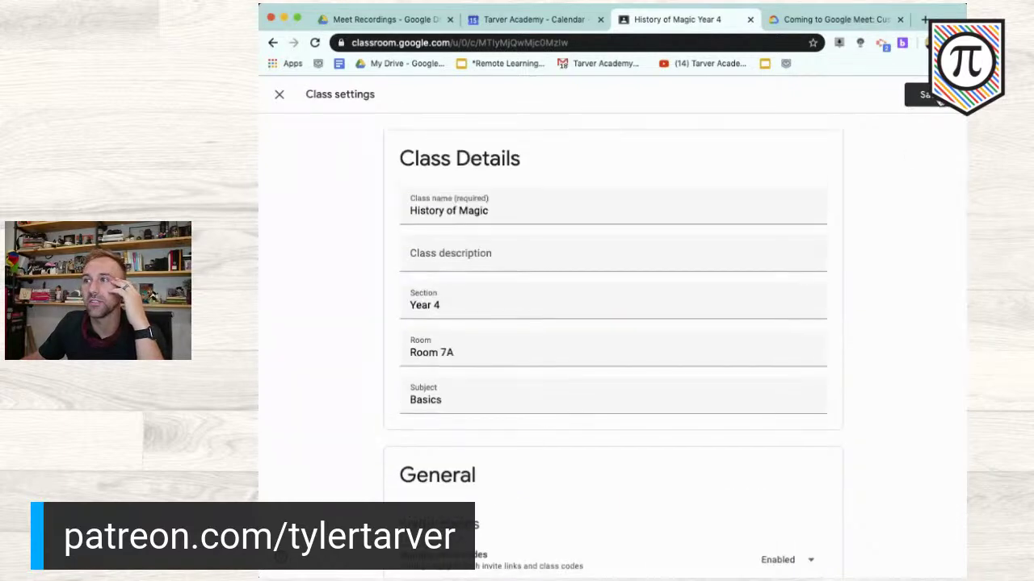
{"action": "left_click", "coordinate": [937, 94]}
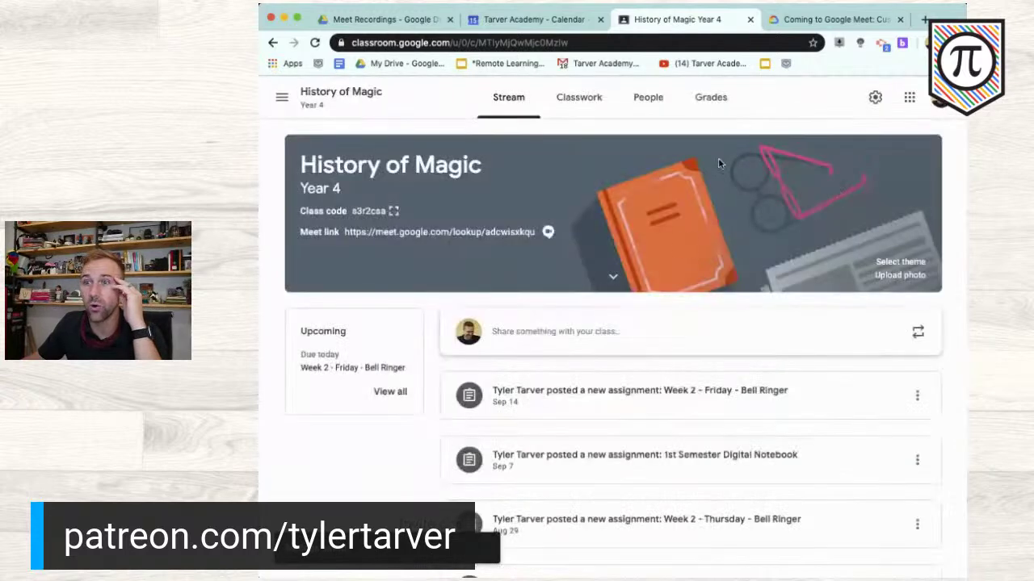
Open the class Meet link from the History of Magic stream banner
{"action": "scroll", "coordinate": [332, 207], "scroll_direction": "up", "scroll_amount": 3}
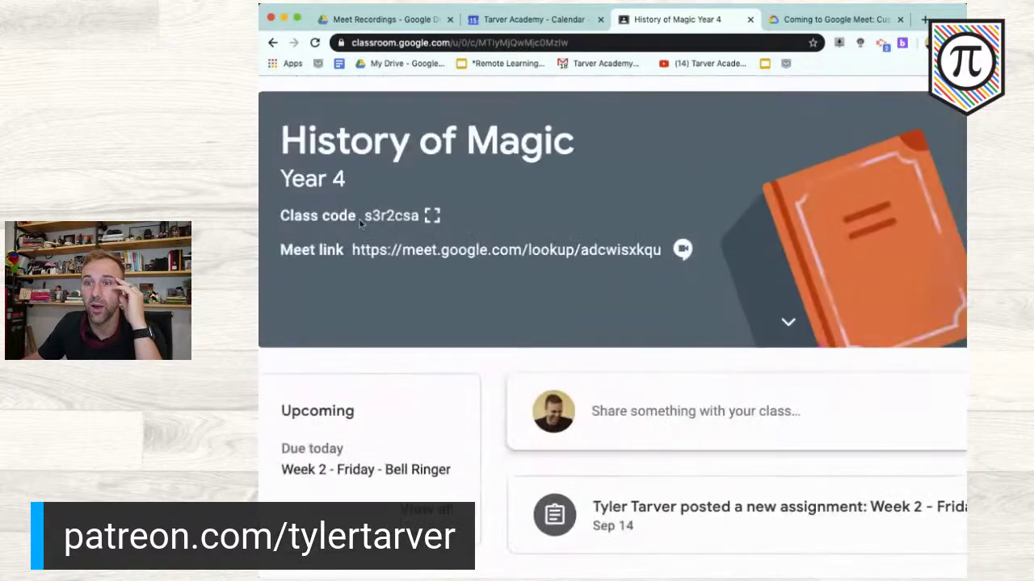
{"action": "scroll", "coordinate": [451, 298], "scroll_direction": "down", "scroll_amount": 3}
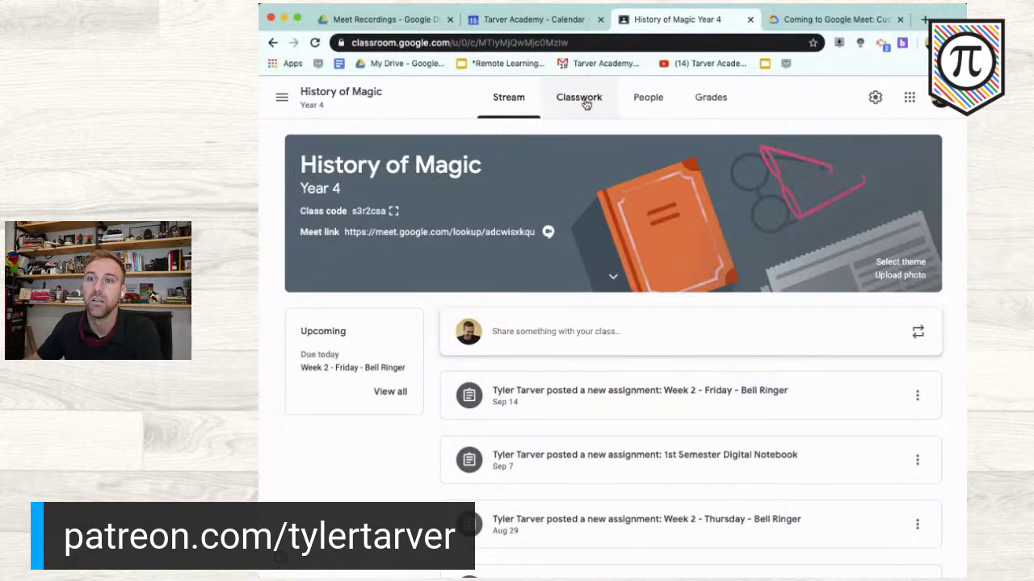
{"action": "left_click", "coordinate": [386, 234]}
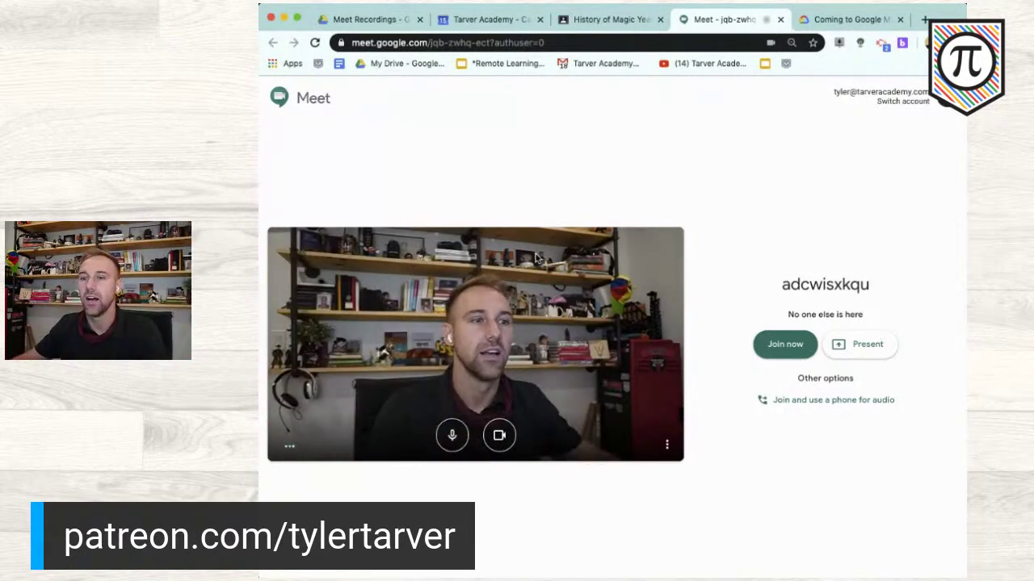
Try the camera and microphone controls in the pre-join preview, turning each off and back on
{"action": "left_click", "coordinate": [501, 439]}
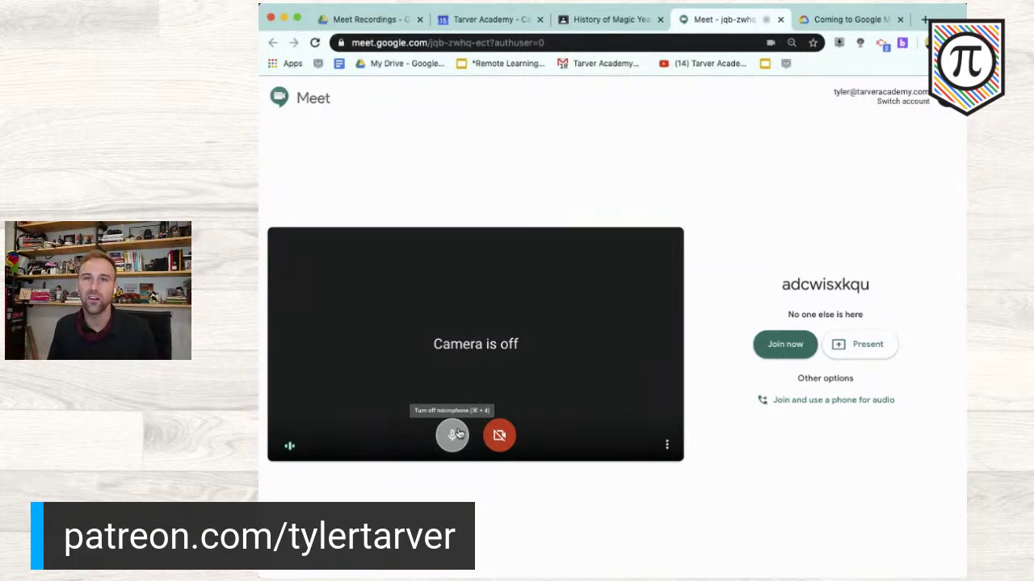
{"action": "left_click", "coordinate": [501, 433]}
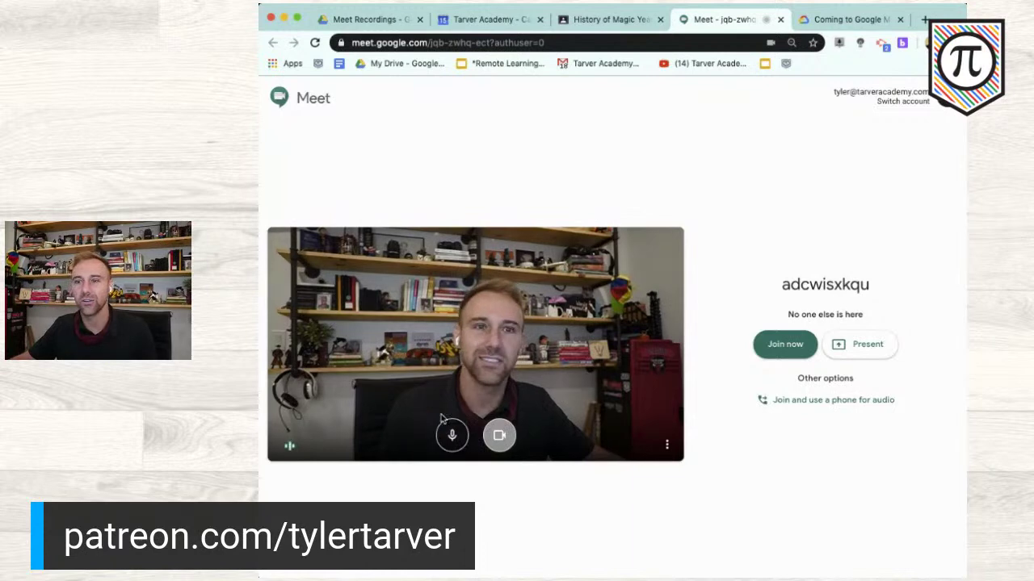
{"action": "left_click", "coordinate": [452, 437]}
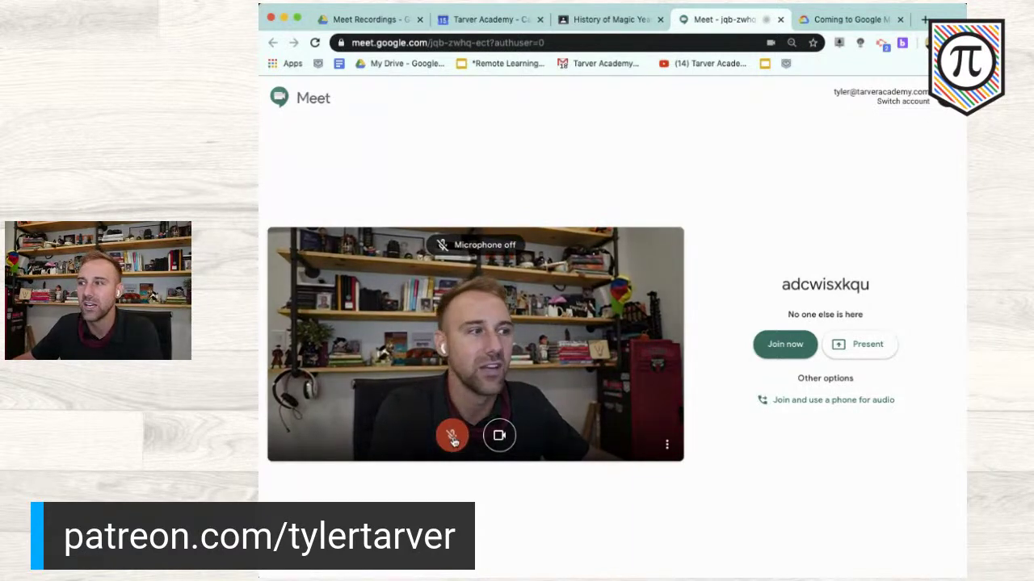
{"action": "left_click", "coordinate": [453, 436]}
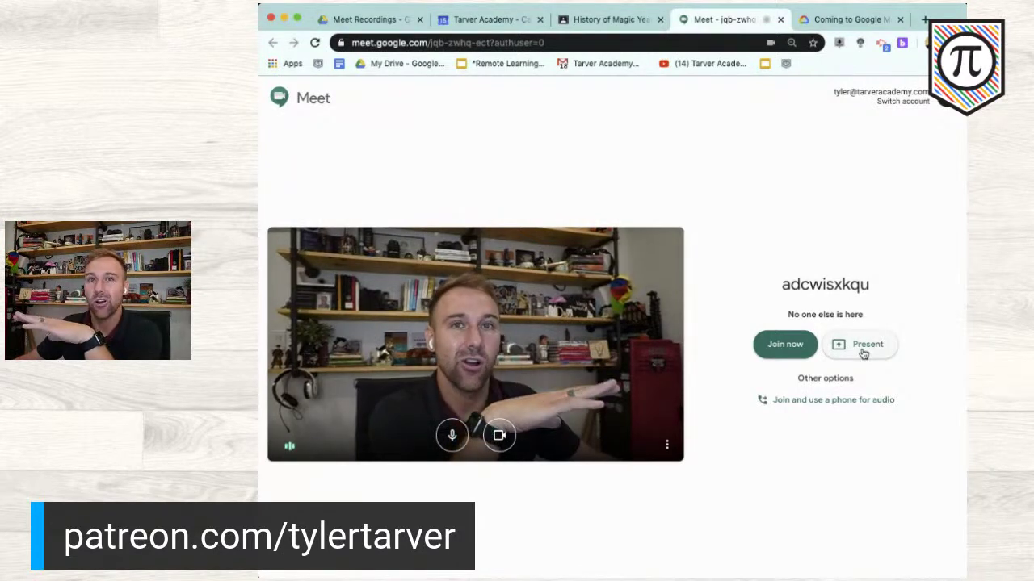
Join the meeting, look at the Invite and Call options for adding people, and close the Add people dialog
{"action": "left_click", "coordinate": [779, 354]}
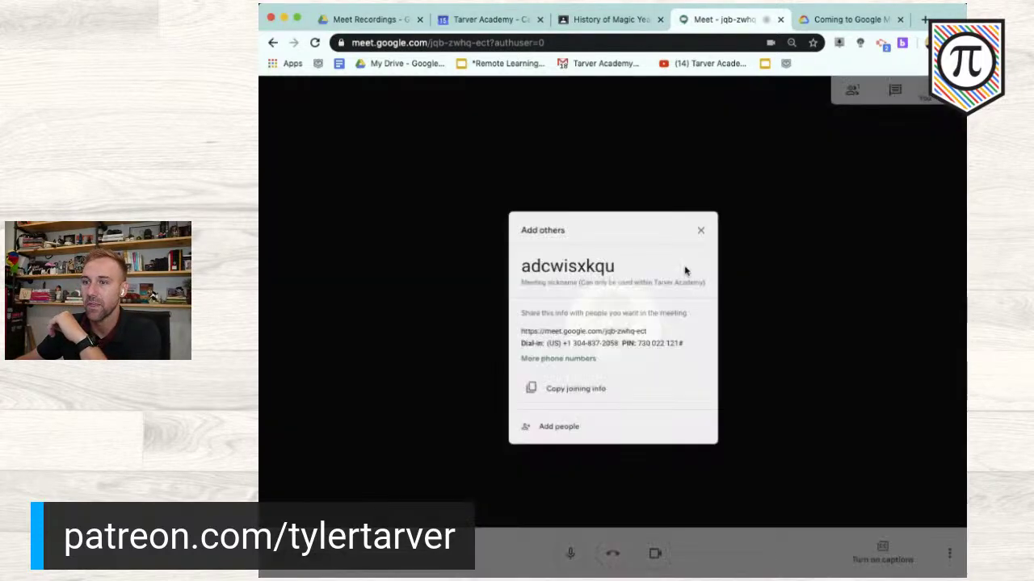
{"action": "left_click", "coordinate": [548, 440]}
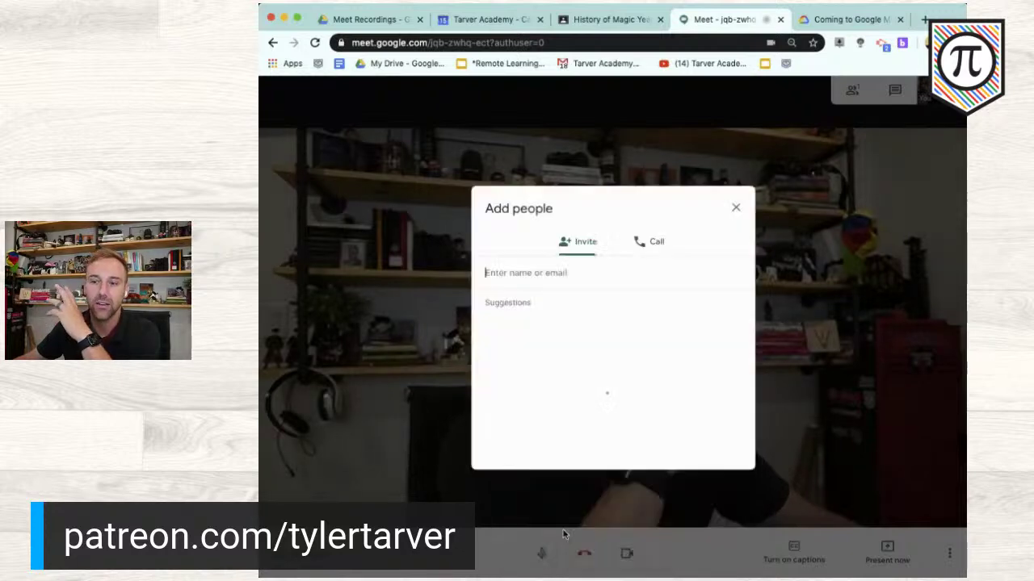
{"action": "left_click", "coordinate": [537, 273]}
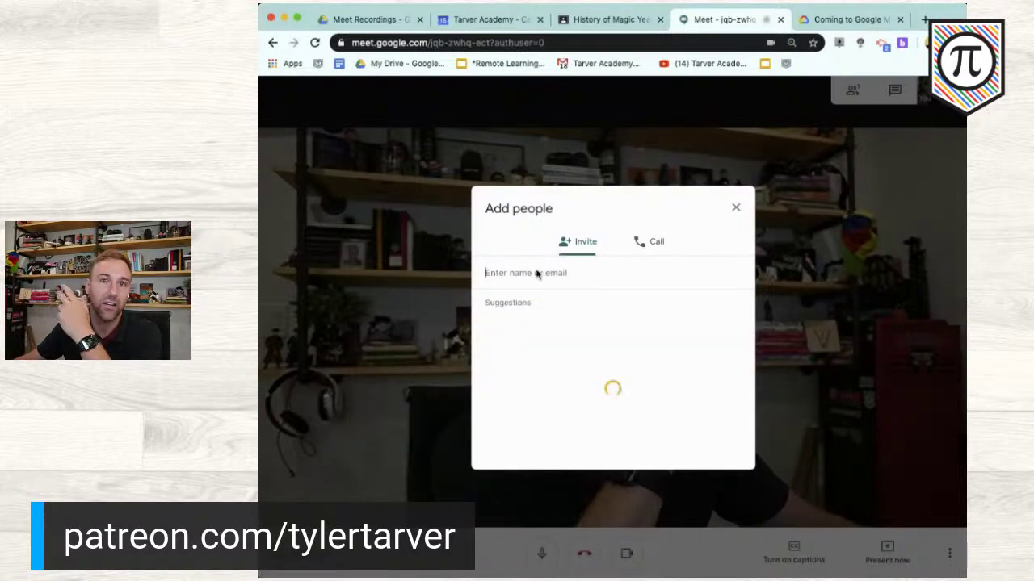
{"action": "left_click", "coordinate": [646, 246]}
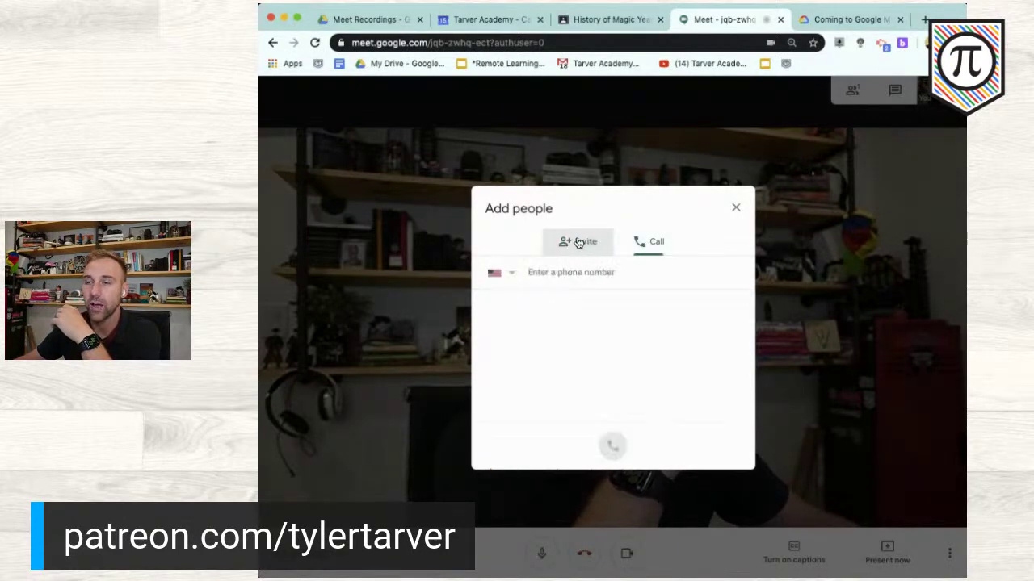
{"action": "left_click", "coordinate": [573, 243]}
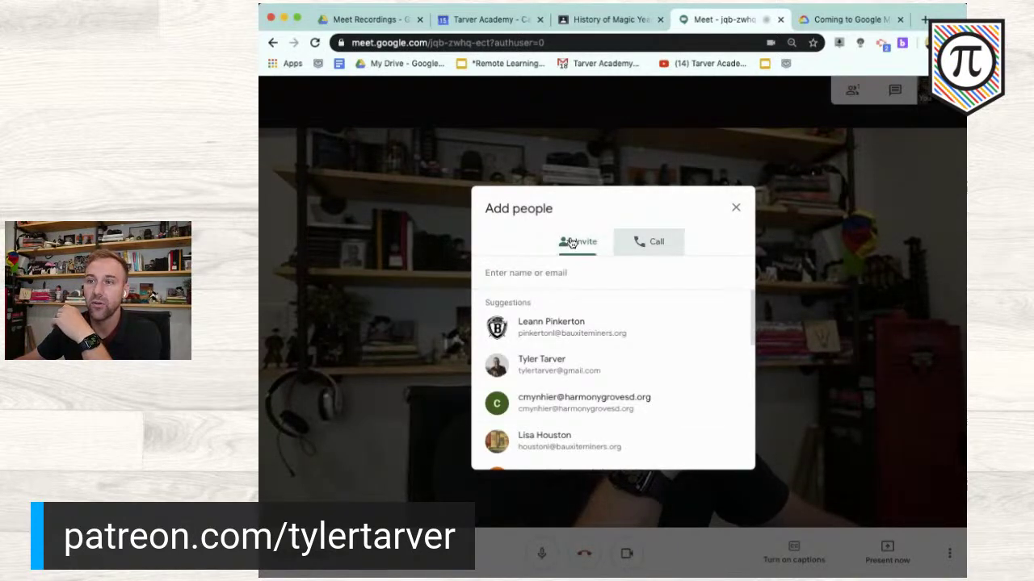
{"action": "left_click", "coordinate": [735, 211]}
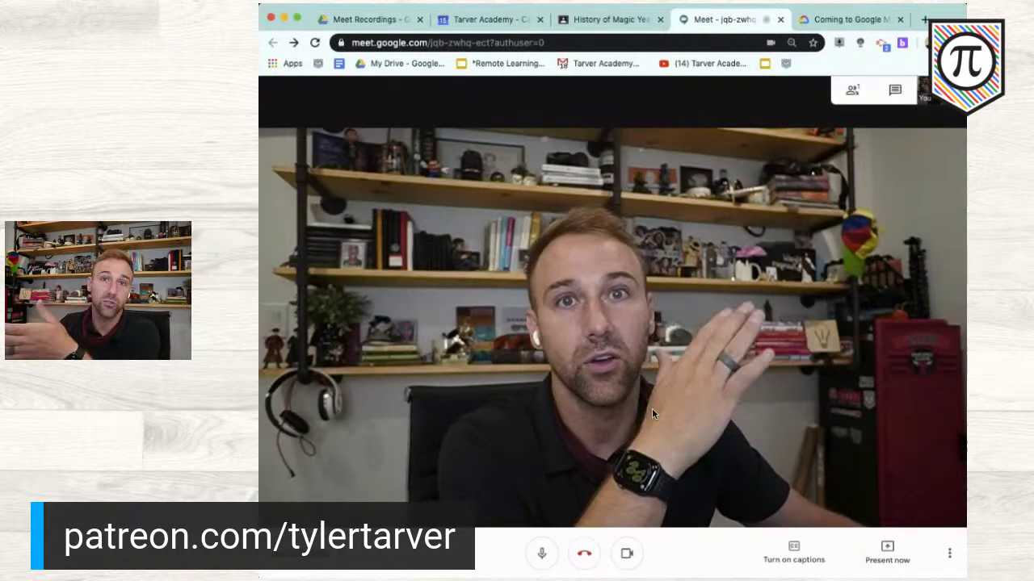
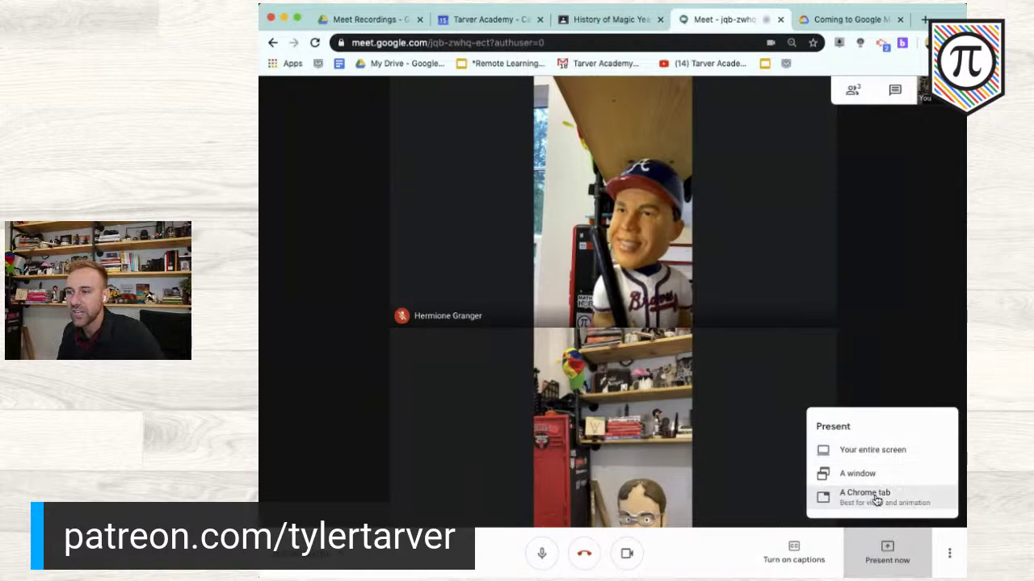
Present the Google Cloud blog's Chrome tab to the meeting and return to the Meet tab
{"action": "left_click", "coordinate": [874, 494]}
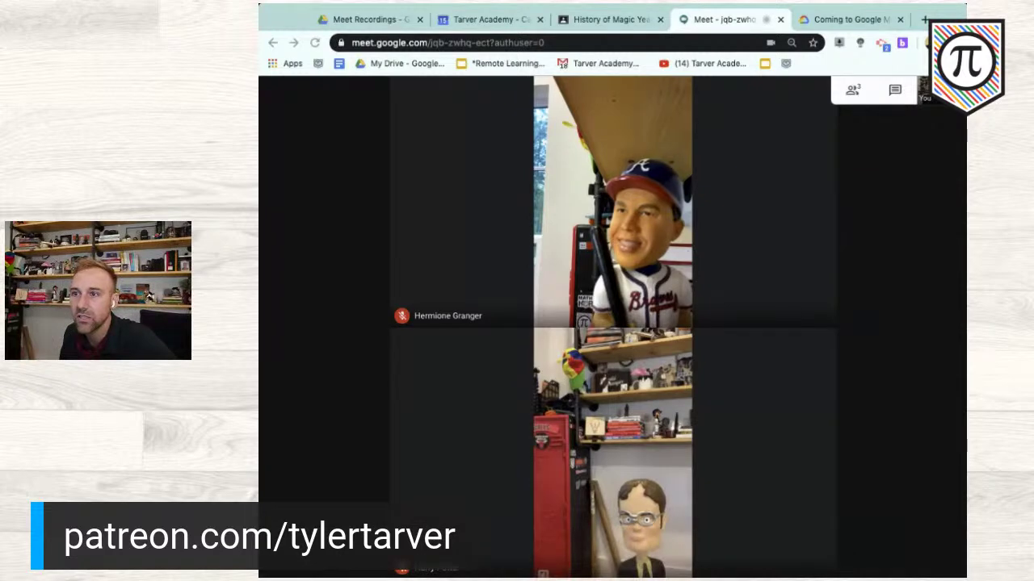
{"action": "left_click", "coordinate": [788, 350]}
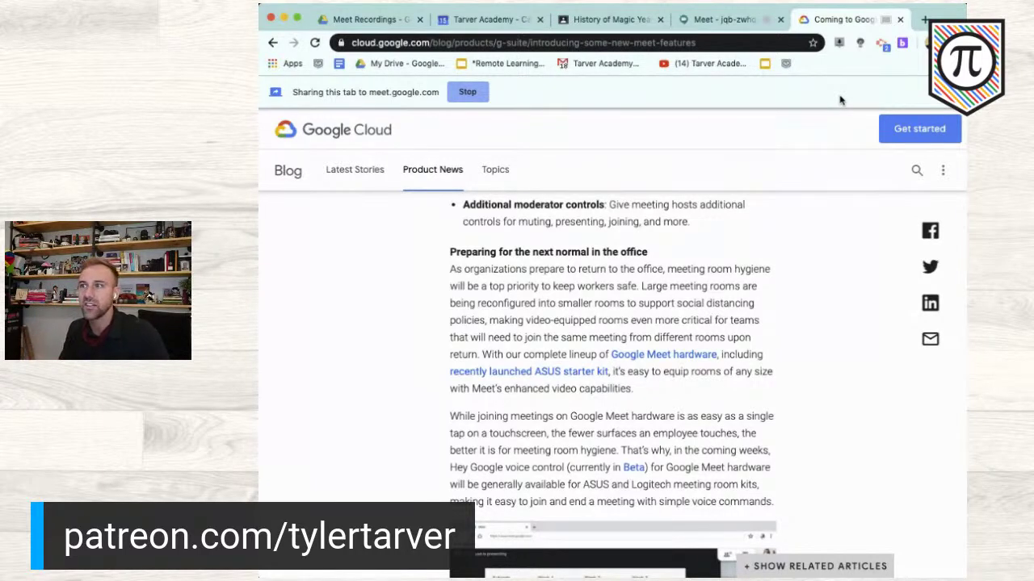
{"action": "left_click", "coordinate": [714, 19]}
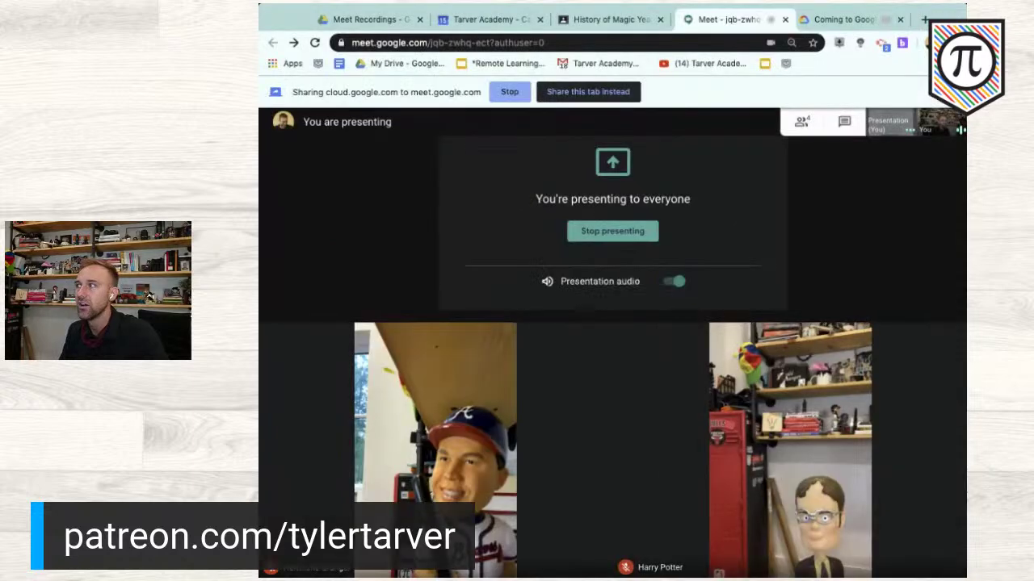
Separate the Meet tab into its own window and place it beside the window with the presented blog article
{"action": "key", "text": "ctrl+Tab"}
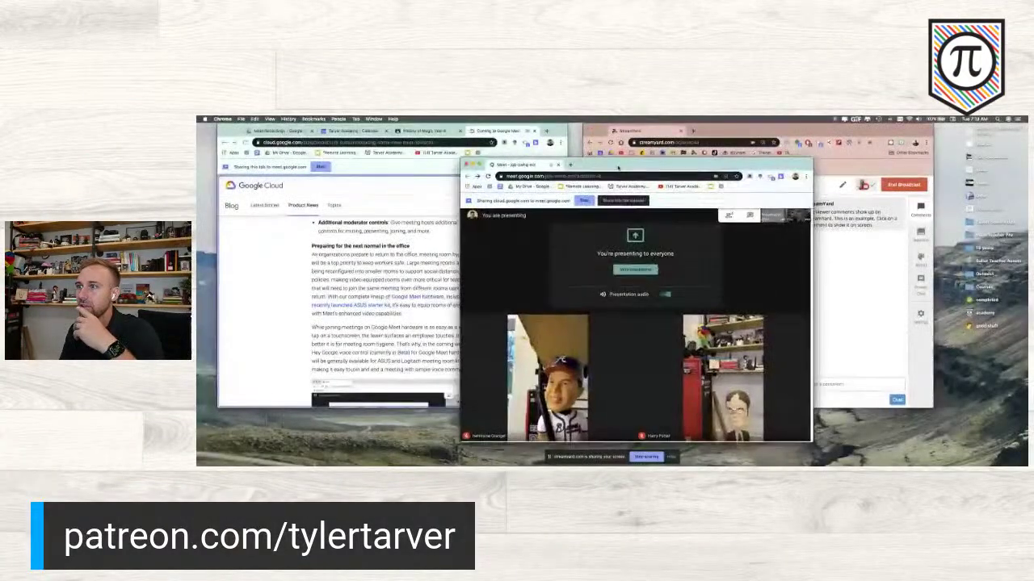
{"action": "double_click", "coordinate": [572, 162]}
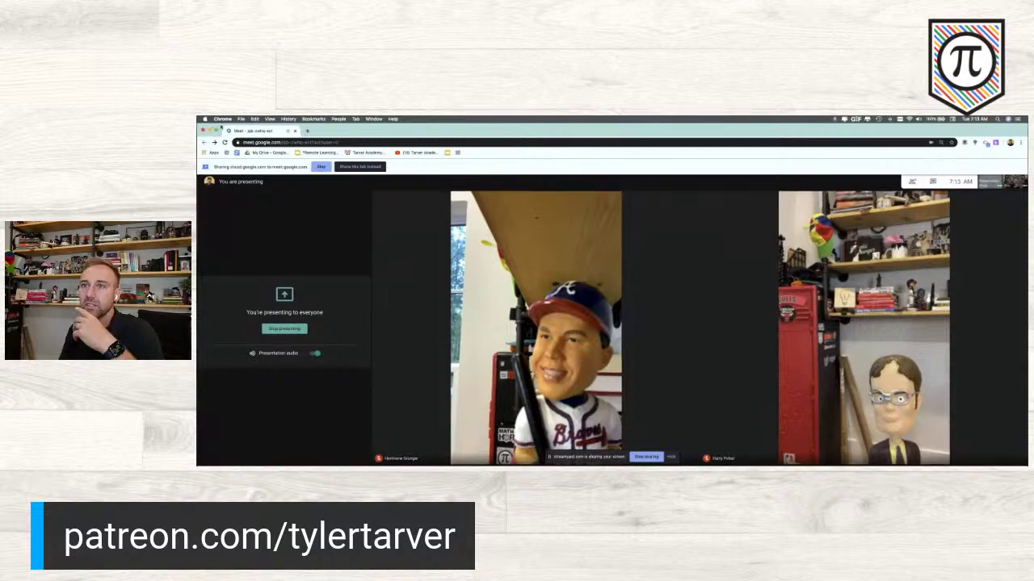
{"action": "double_click", "coordinate": [221, 127]}
{"action": "left_click_drag", "start_coordinate": [595, 170], "coordinate": [704, 132]}
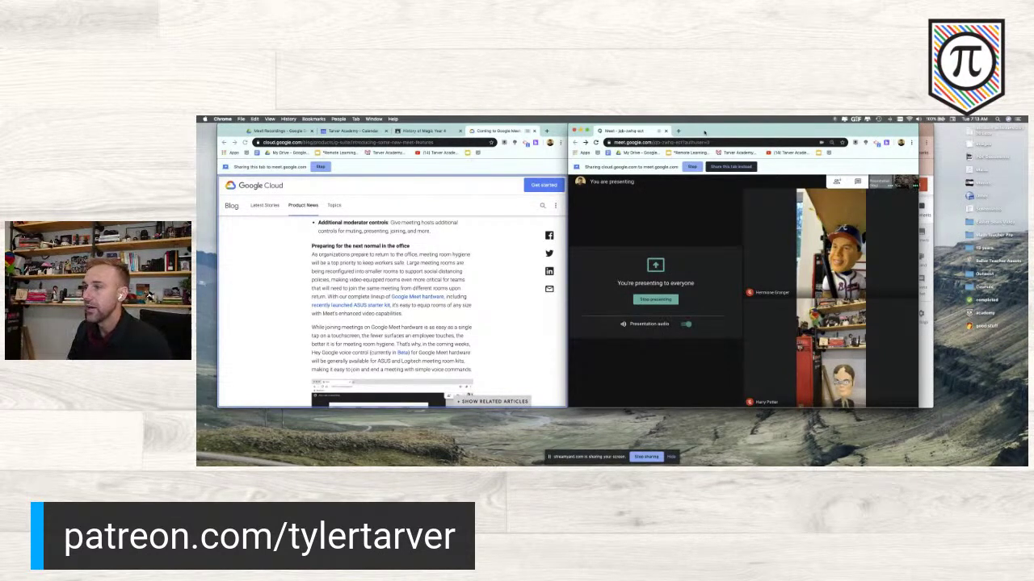
Browse the presented Google Cloud article, including its list of upcoming Meet features, with the meeting alongside
{"action": "left_click", "coordinate": [380, 213]}
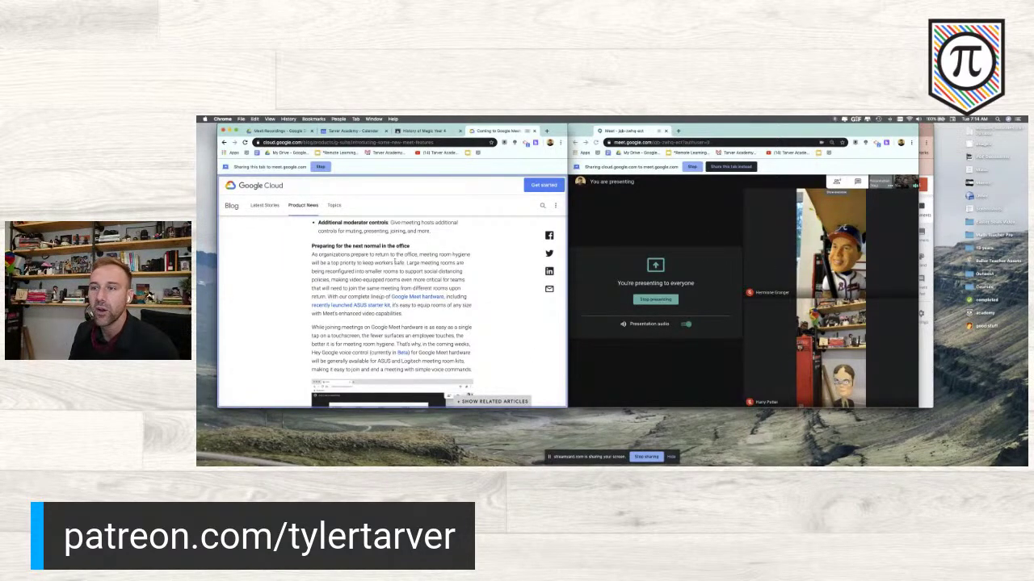
{"action": "scroll", "coordinate": [394, 262], "scroll_direction": "down", "scroll_amount": 5}
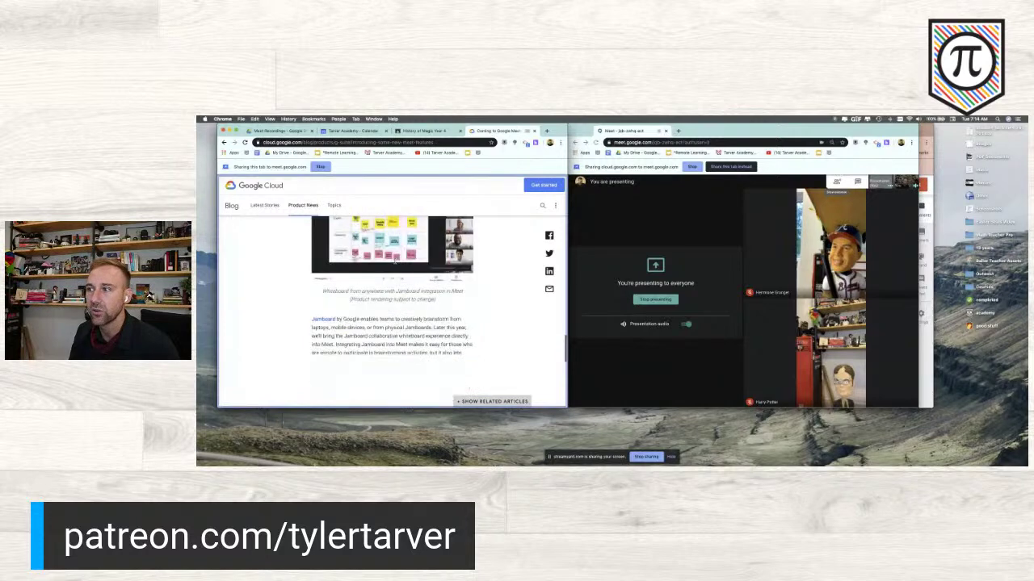
{"action": "scroll", "coordinate": [393, 251], "scroll_direction": "down", "scroll_amount": 5}
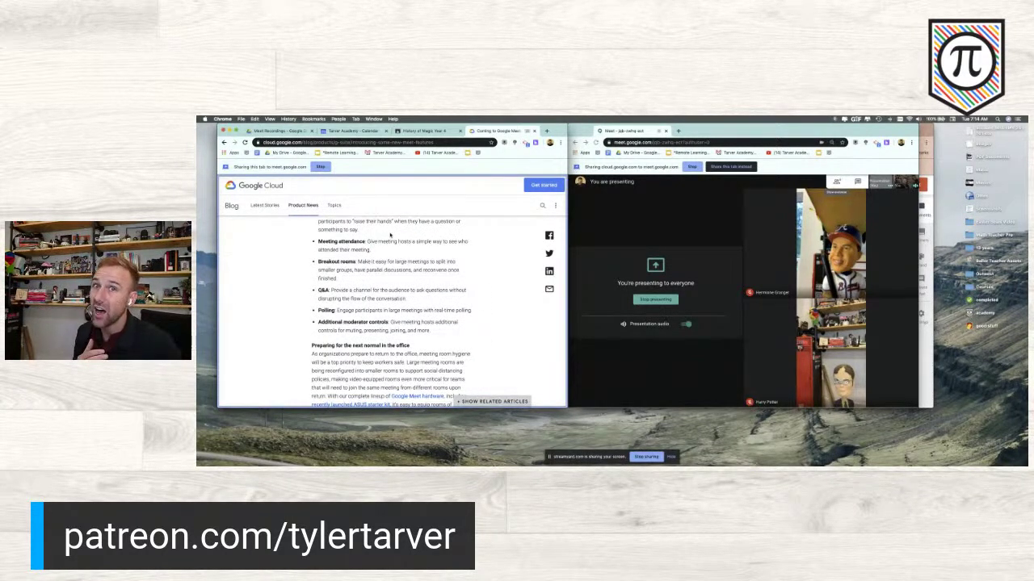
Return to the Meet tab in the main browser window and stop sharing the blog tab
{"action": "left_click", "coordinate": [696, 228]}
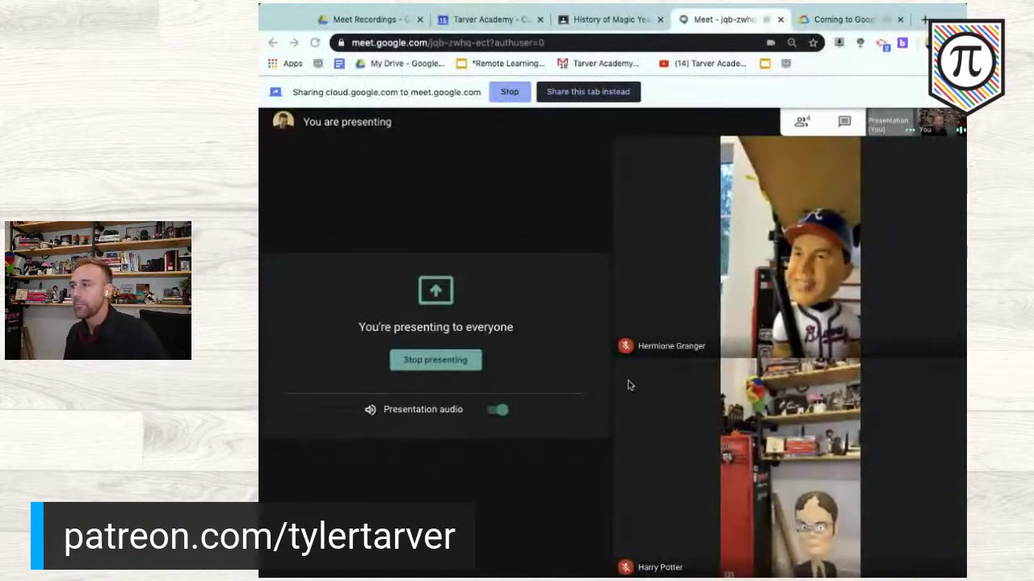
{"action": "left_click", "coordinate": [507, 93]}
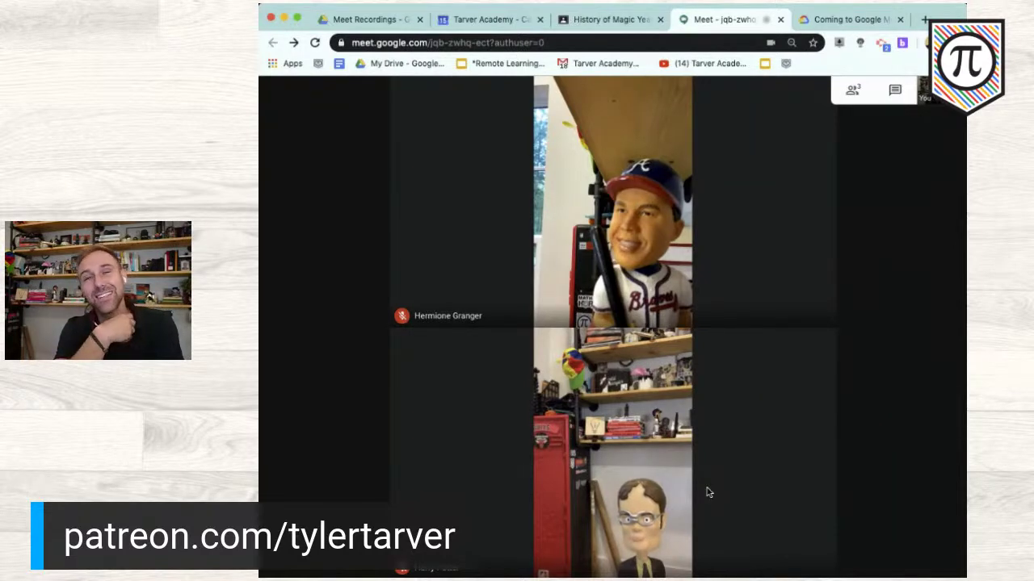
Start recording the meeting and accept the participant consent notice
{"action": "mouse_move", "coordinate": [895, 376]}
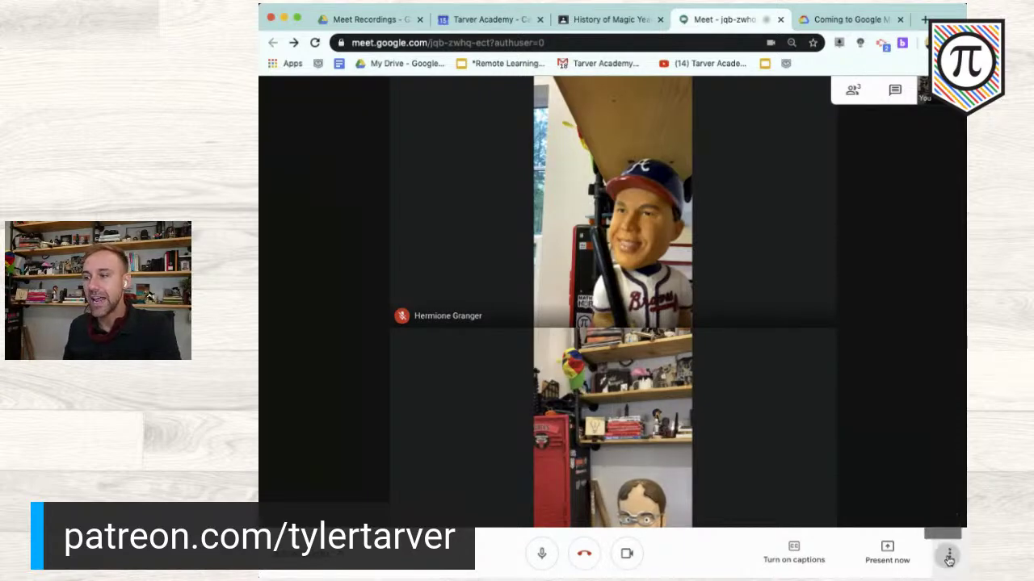
{"action": "left_click", "coordinate": [949, 554]}
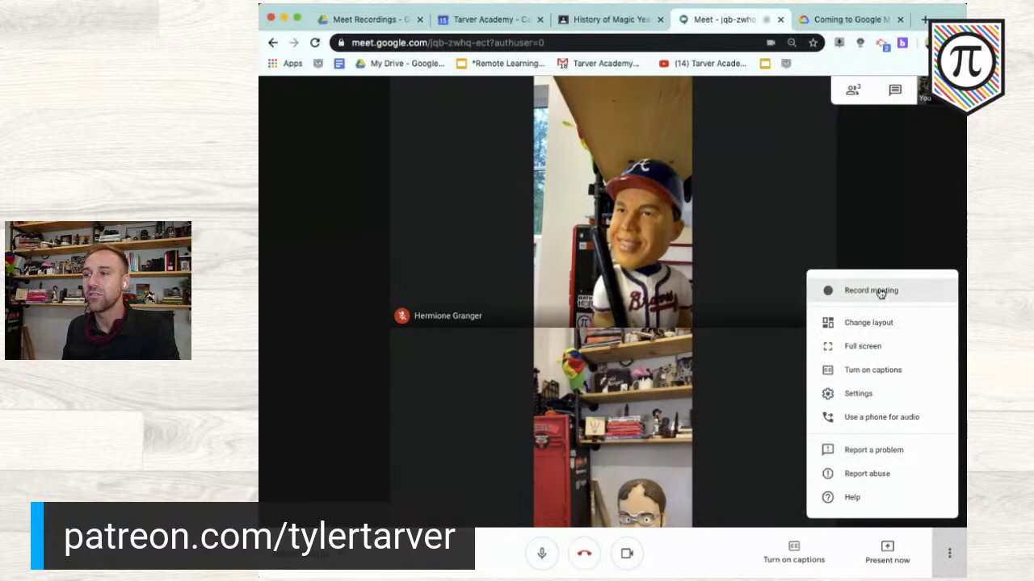
{"action": "left_click", "coordinate": [880, 294]}
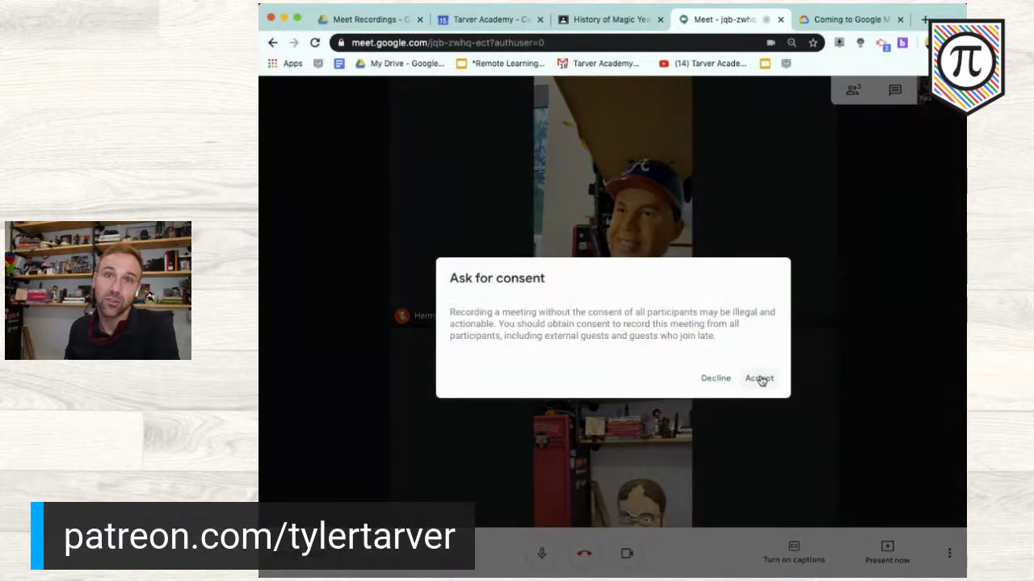
{"action": "left_click", "coordinate": [759, 379]}
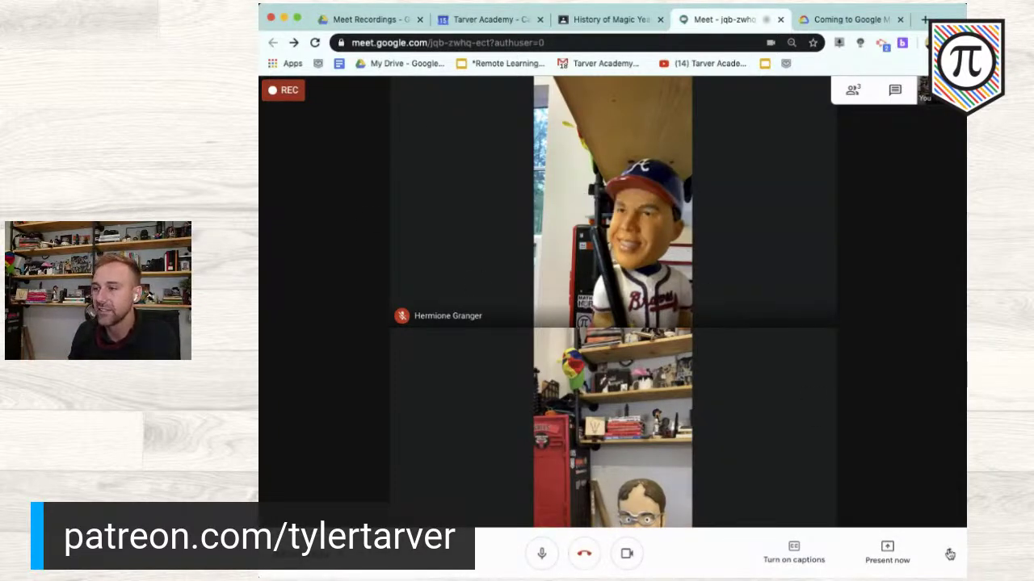
Turn on live captions for the recorded meeting
{"action": "left_click", "coordinate": [949, 553]}
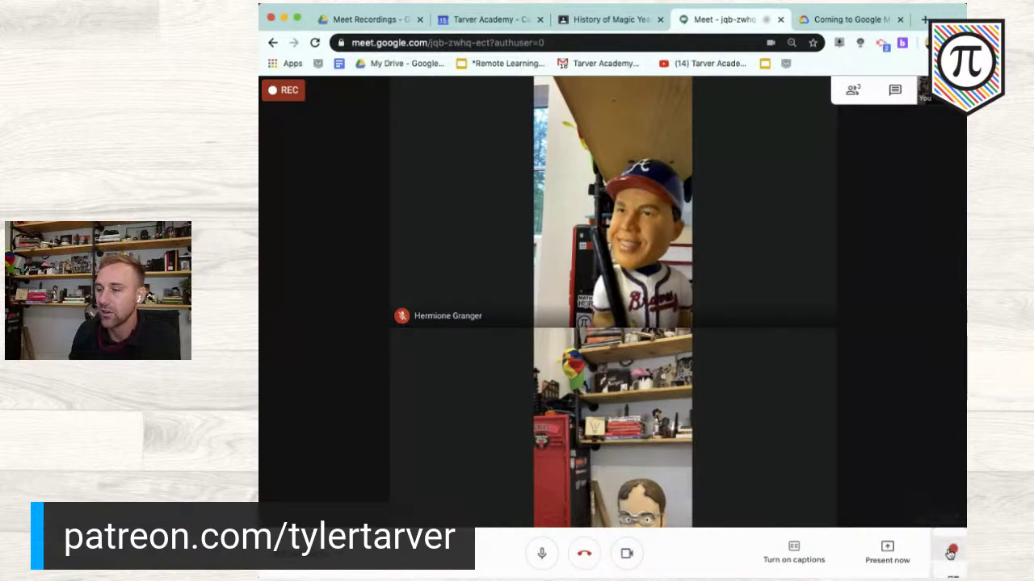
{"action": "left_click", "coordinate": [890, 233]}
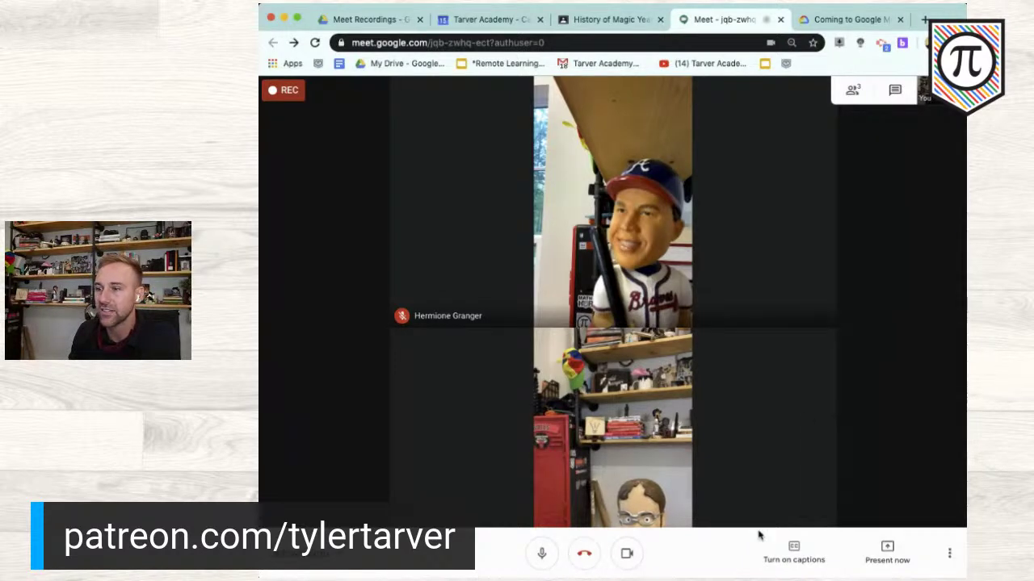
{"action": "left_click", "coordinate": [795, 549]}
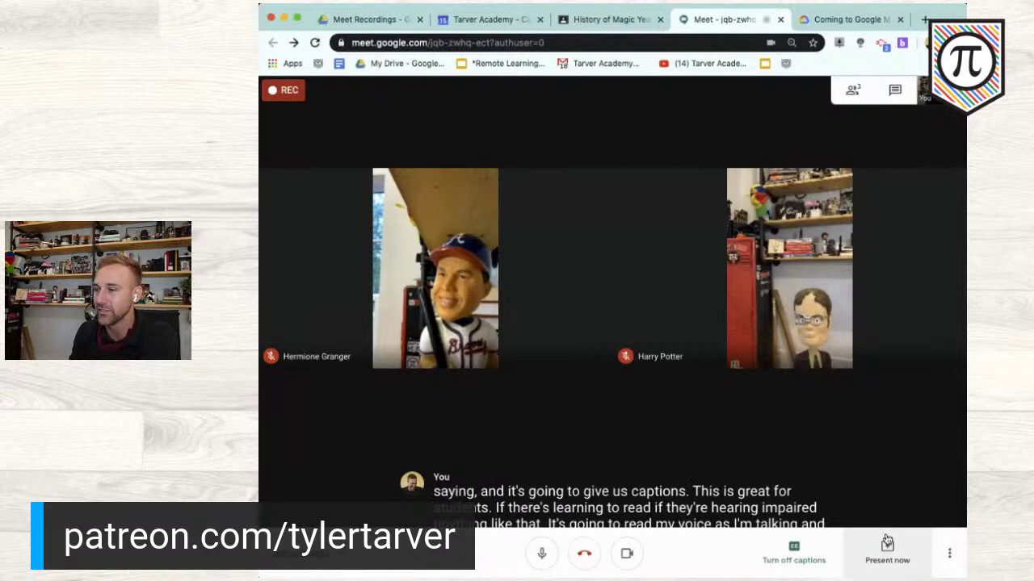
Change the meeting layout to Sidebar so one participant fills the main area
{"action": "left_click", "coordinate": [953, 554]}
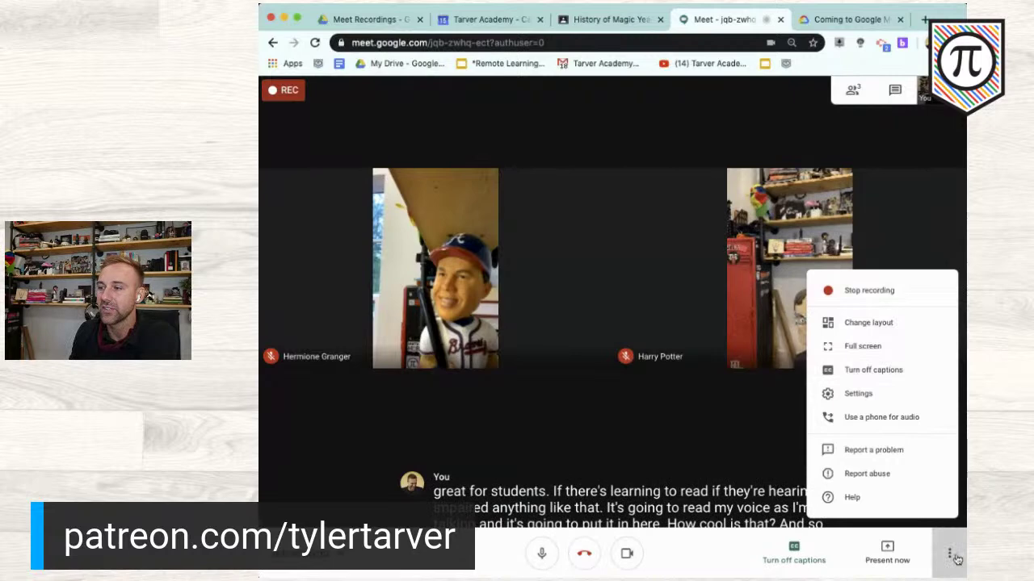
{"action": "left_click", "coordinate": [953, 554]}
{"action": "left_click", "coordinate": [952, 555]}
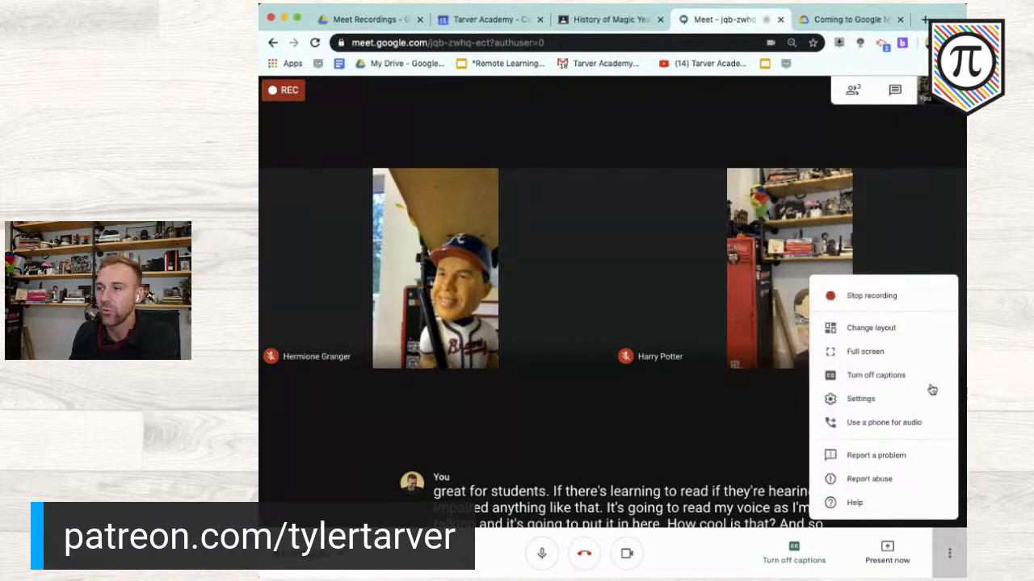
{"action": "left_click", "coordinate": [897, 325]}
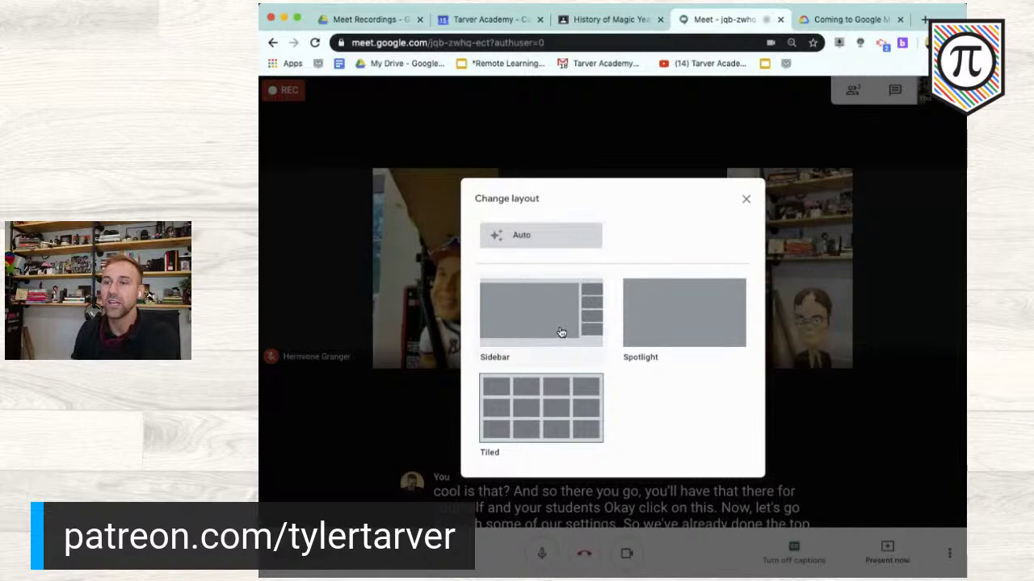
{"action": "left_click", "coordinate": [562, 333]}
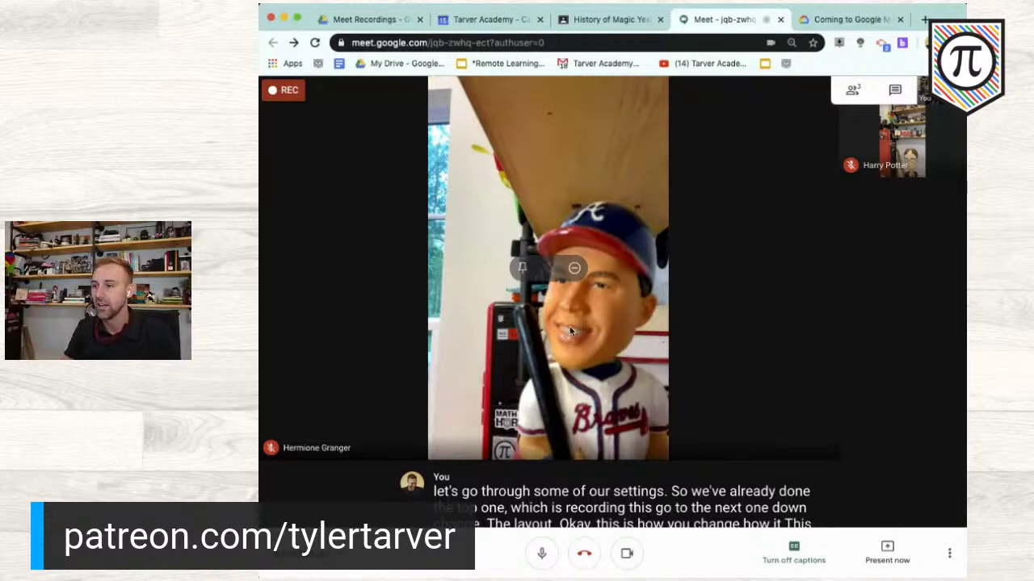
Change the meeting layout to Tiled so the participants appear side by side
{"action": "left_click", "coordinate": [947, 554]}
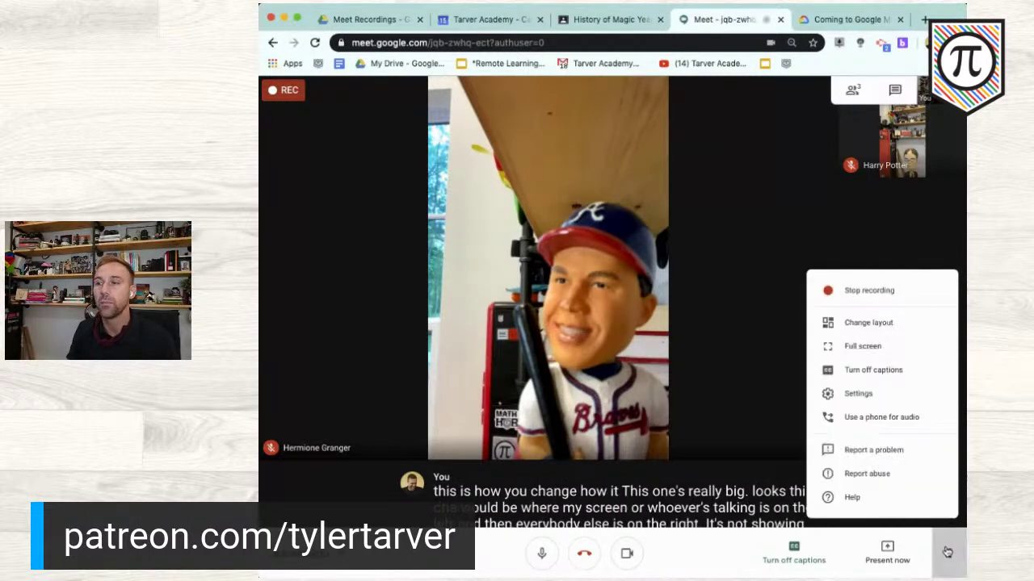
{"action": "left_click", "coordinate": [875, 326]}
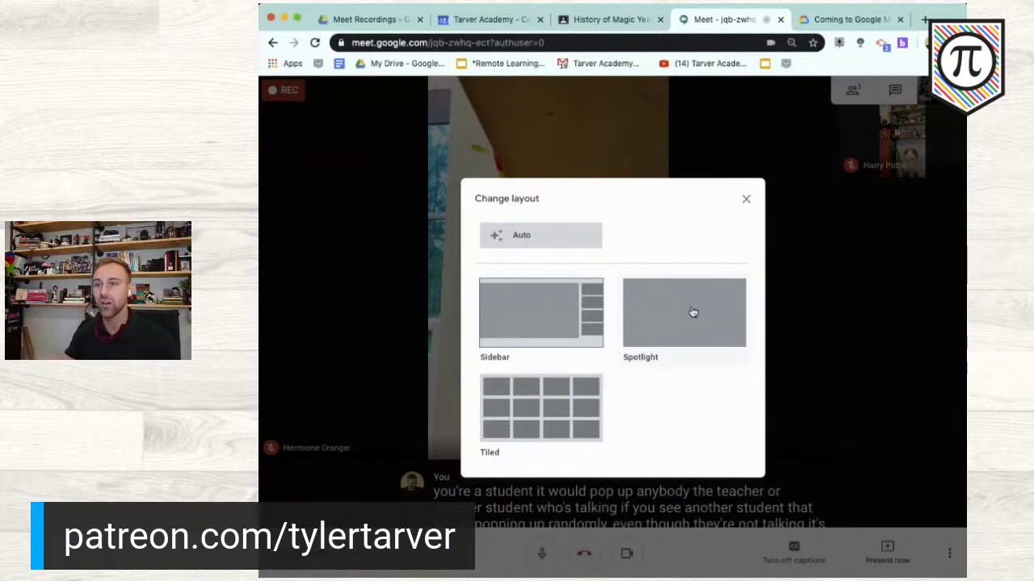
{"action": "left_click", "coordinate": [527, 424]}
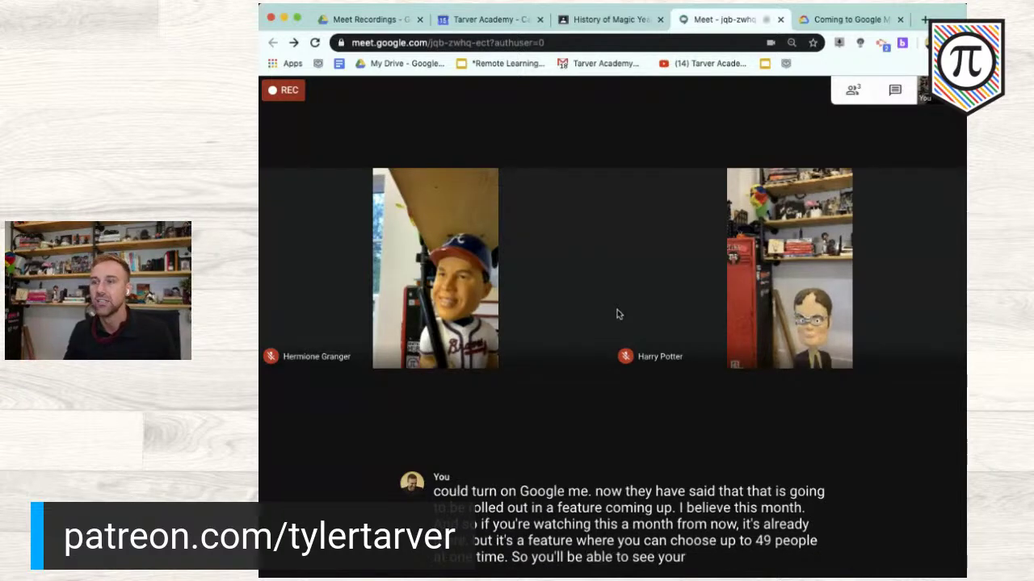
{"action": "mouse_move", "coordinate": [950, 555]}
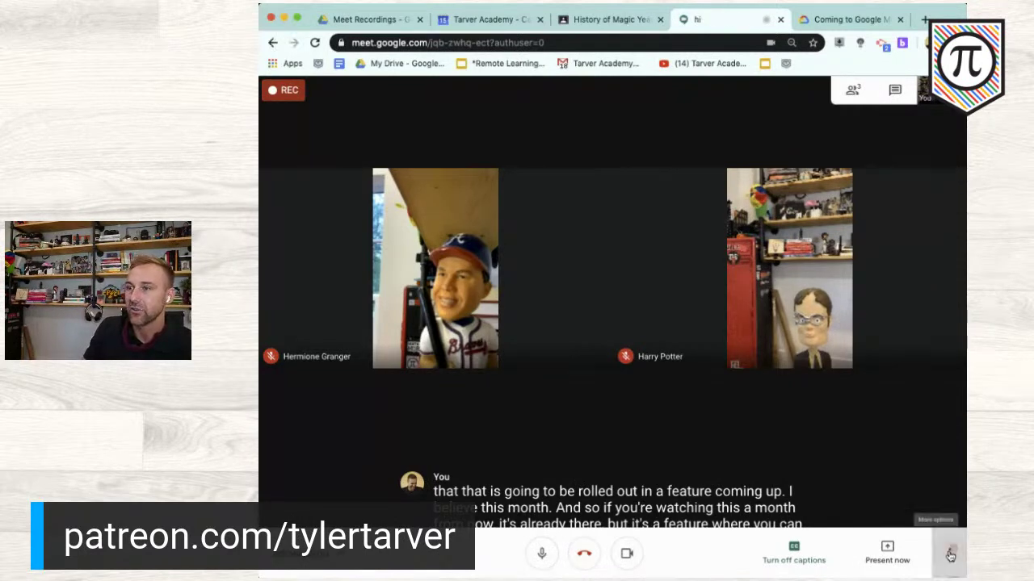
{"action": "left_click", "coordinate": [950, 554]}
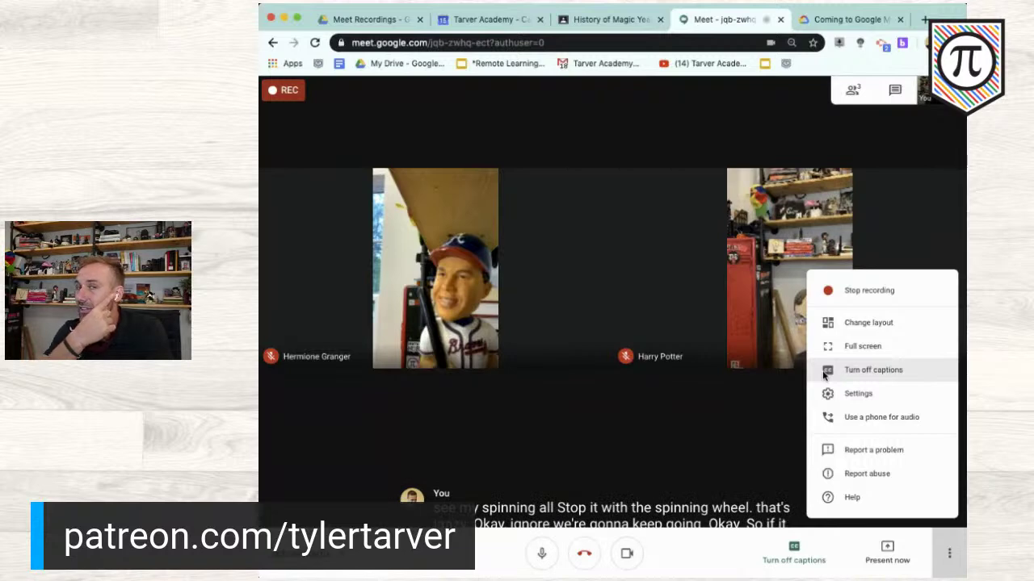
{"action": "key", "text": "Escape"}
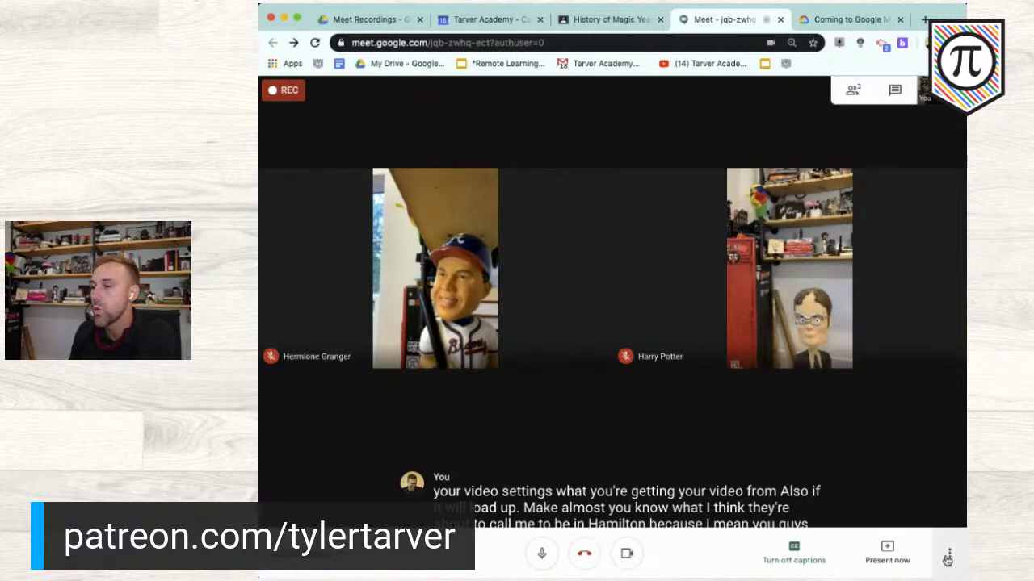
Review the meeting's audio and video settings, including the camera and the choices for maximum send and receive resolution
{"action": "left_click", "coordinate": [948, 558]}
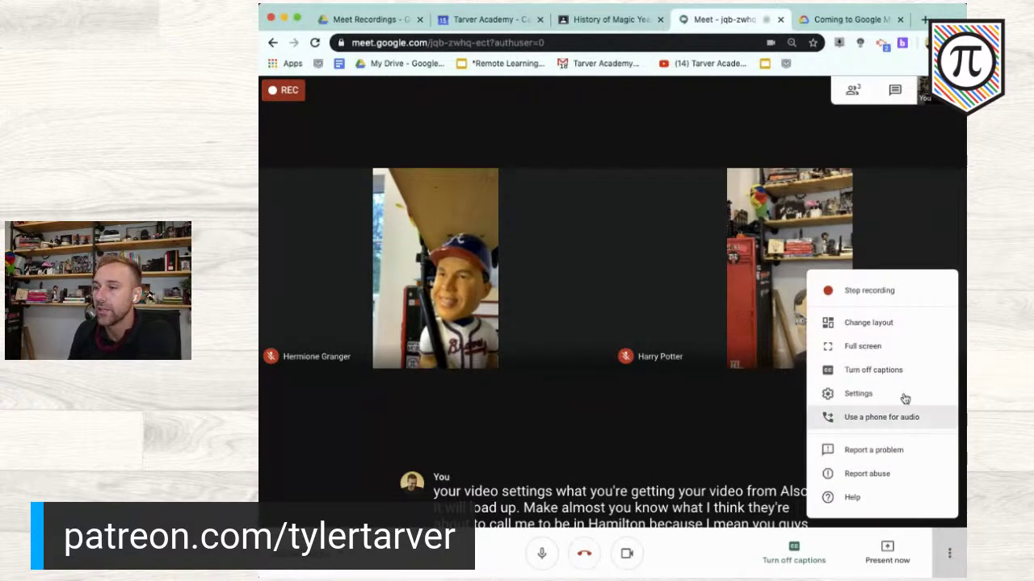
{"action": "left_click", "coordinate": [858, 394]}
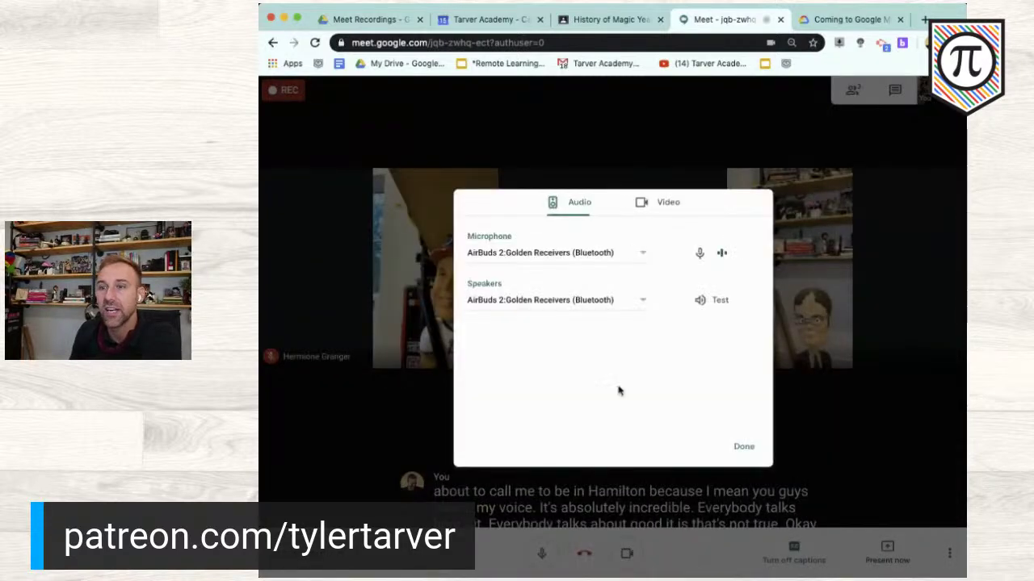
{"action": "left_click", "coordinate": [665, 204]}
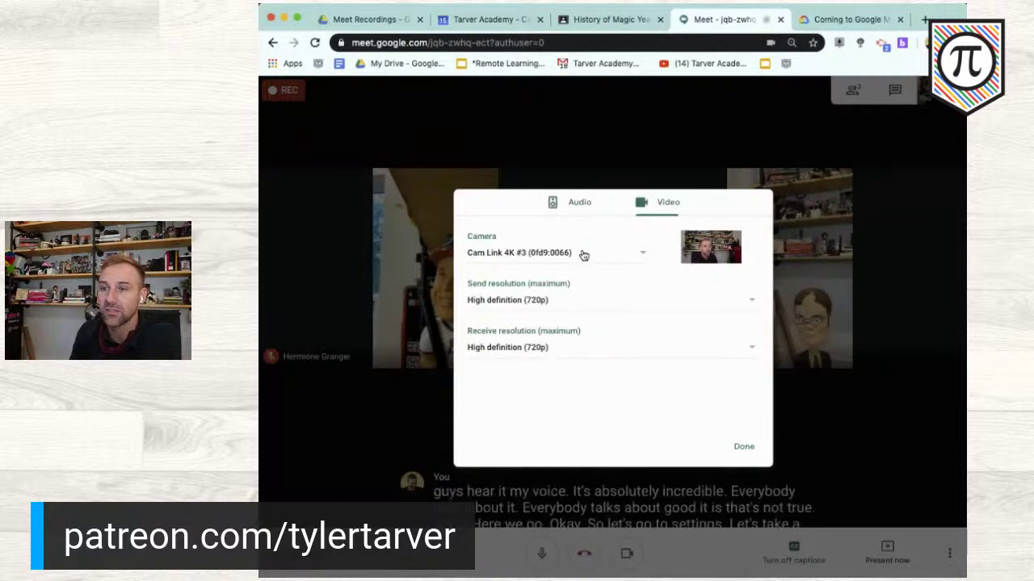
{"action": "left_click", "coordinate": [751, 305]}
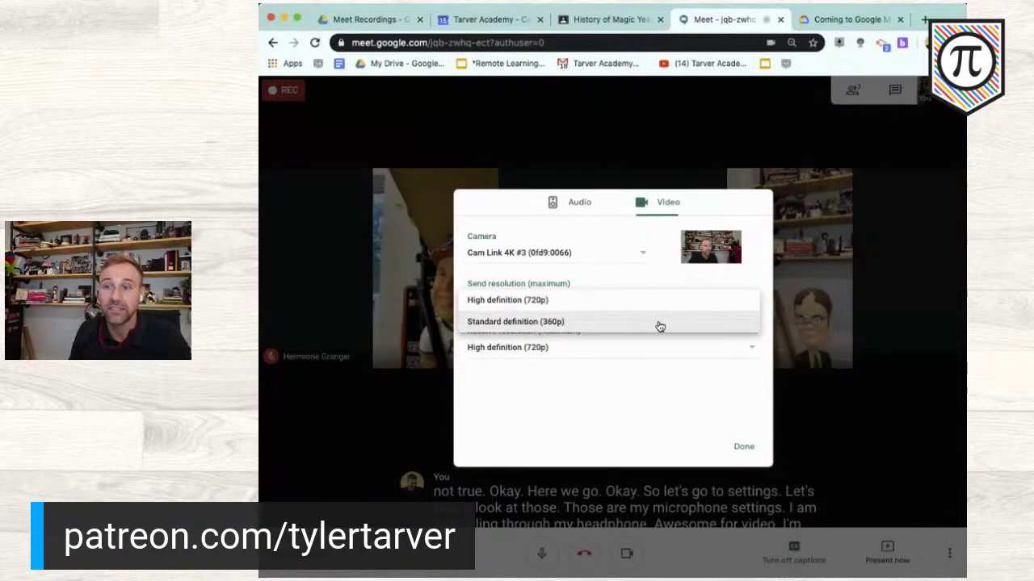
{"action": "left_click", "coordinate": [637, 302]}
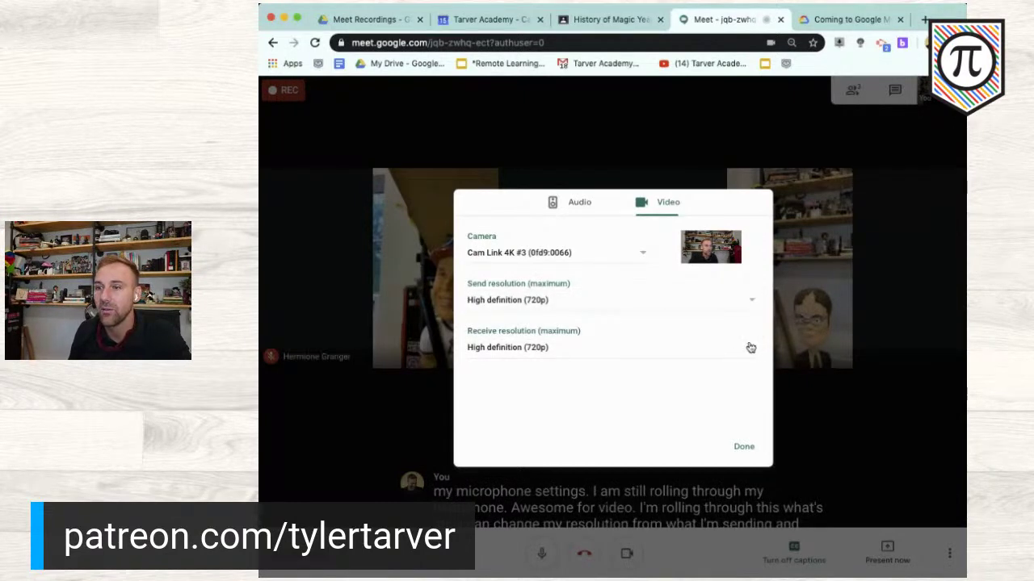
{"action": "left_click", "coordinate": [752, 351]}
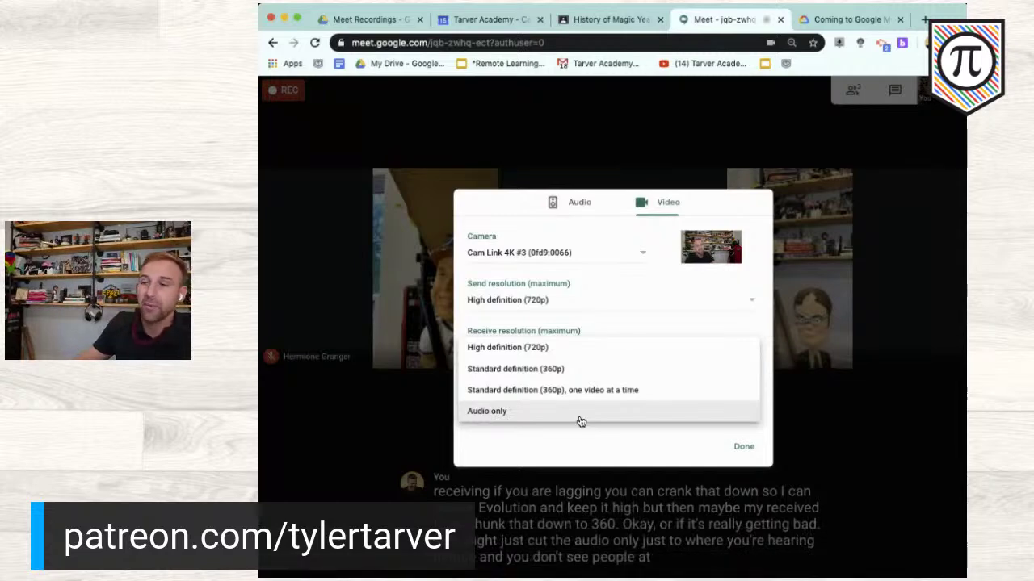
{"action": "left_click", "coordinate": [699, 289]}
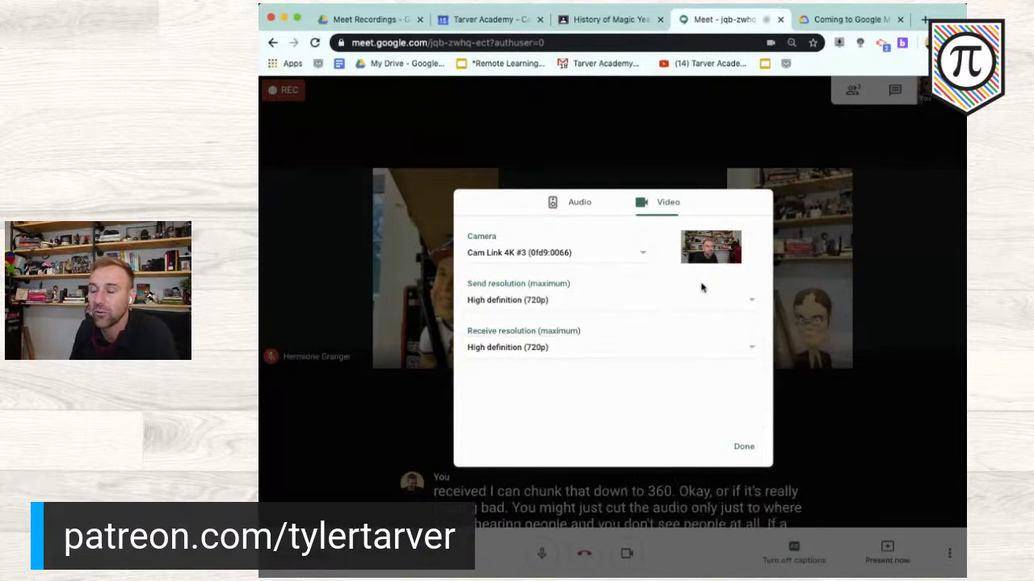
{"action": "left_click", "coordinate": [741, 446]}
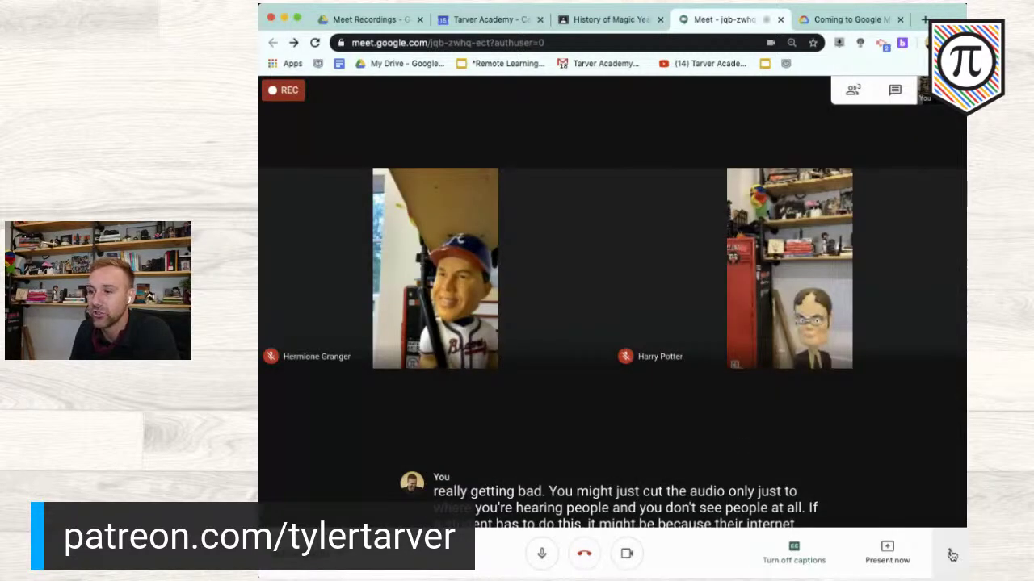
{"action": "left_click", "coordinate": [951, 554]}
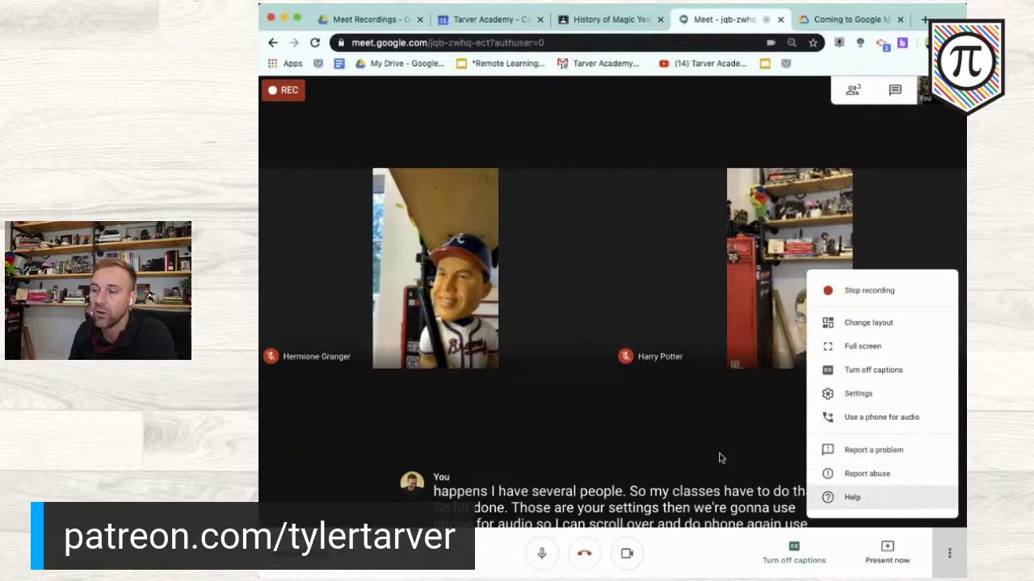
{"action": "left_click", "coordinate": [782, 487]}
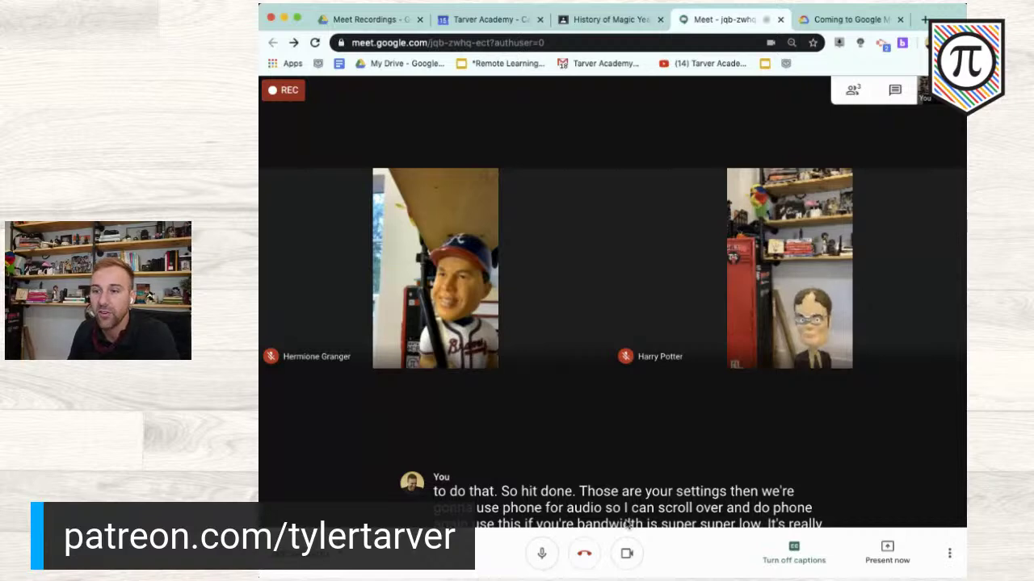
Turn the microphone and camera off, and turn both back on
{"action": "left_click", "coordinate": [541, 556]}
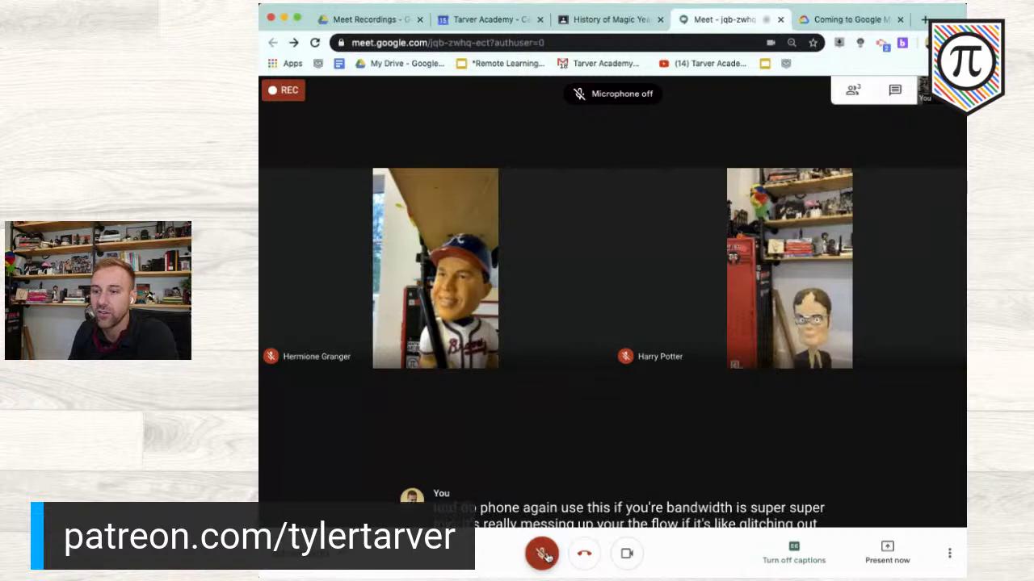
{"action": "left_click", "coordinate": [625, 560]}
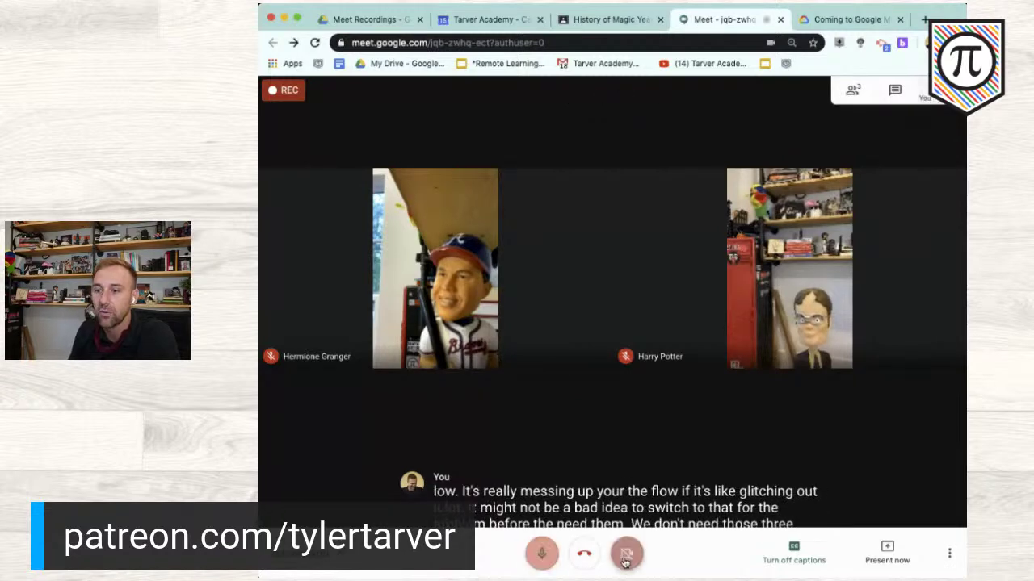
{"action": "key", "text": "ctrl+d"}
{"action": "left_click", "coordinate": [627, 554]}
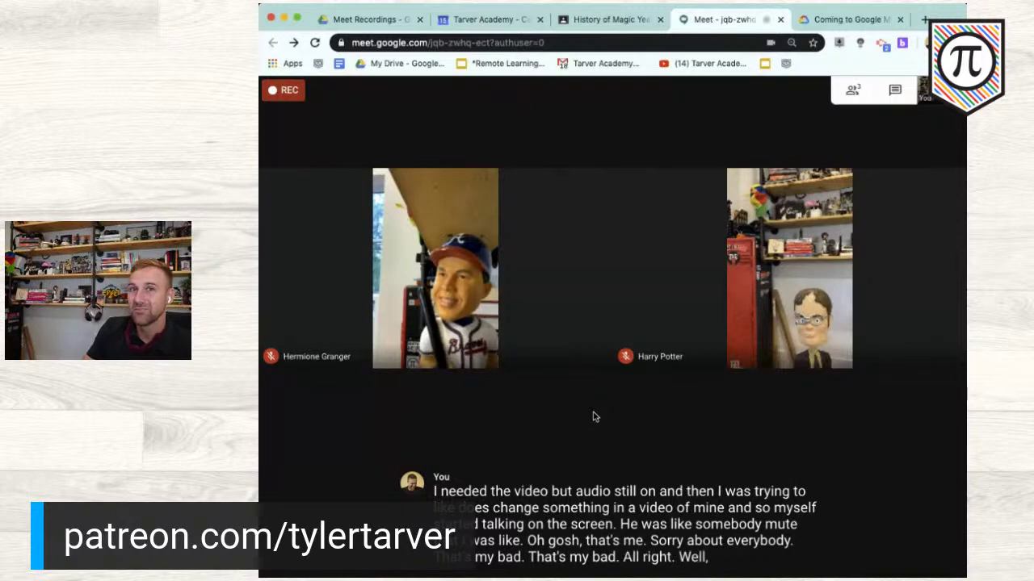
Copy the joining info from the meeting details and check the meeting's Calendar attachments
{"action": "mouse_move", "coordinate": [705, 412]}
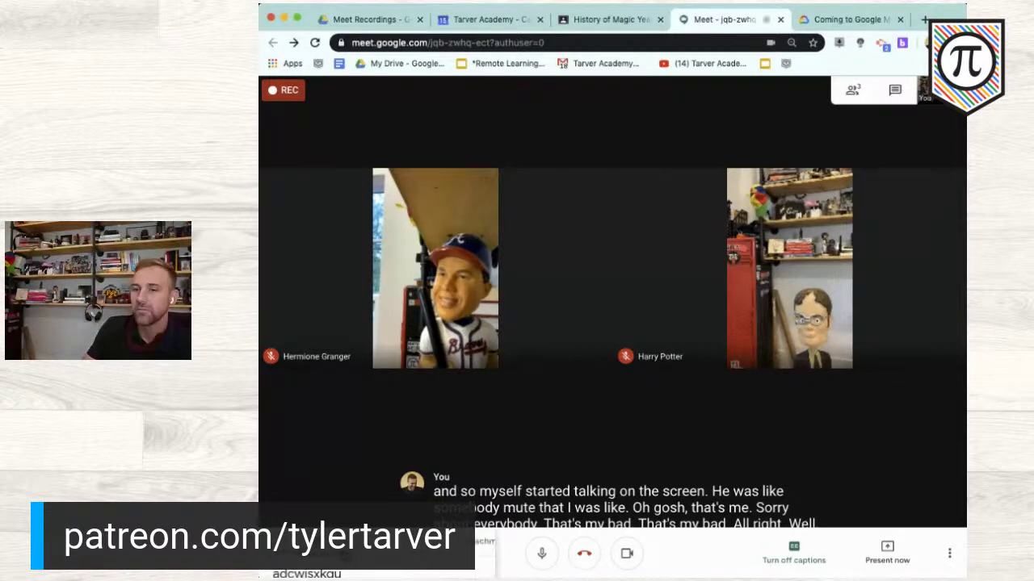
{"action": "left_click", "coordinate": [307, 570]}
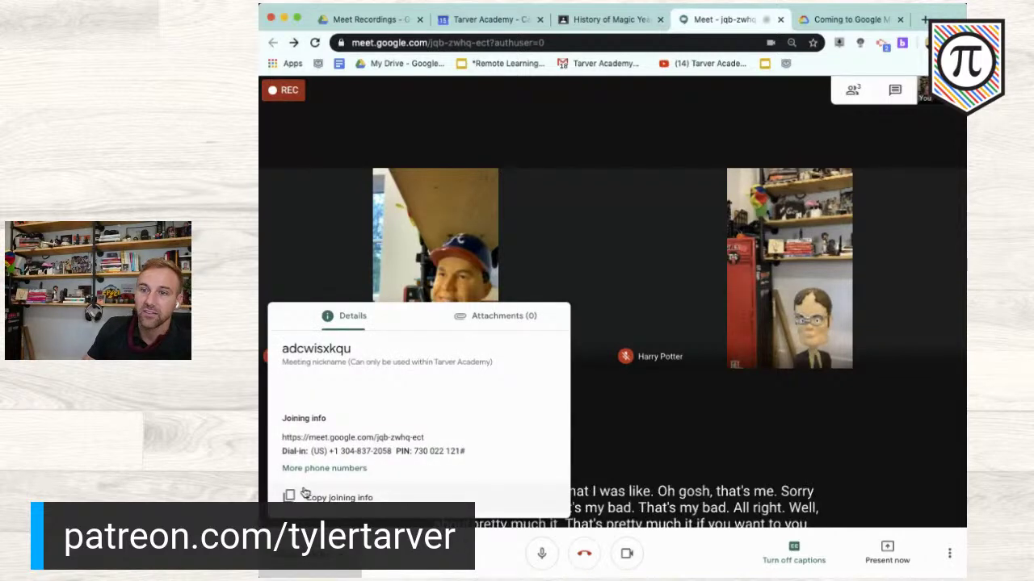
{"action": "left_click", "coordinate": [306, 494]}
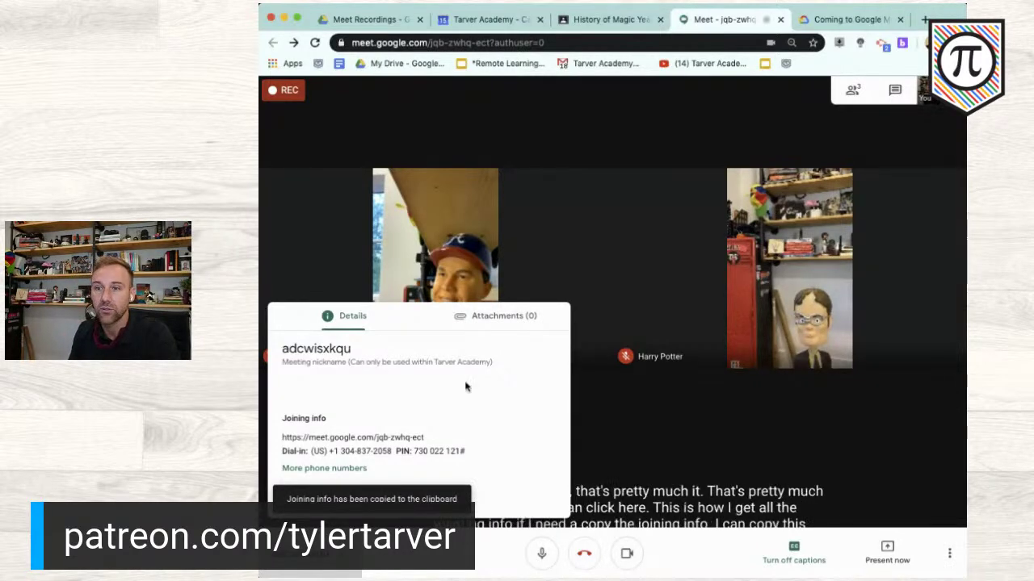
{"action": "left_click", "coordinate": [483, 318]}
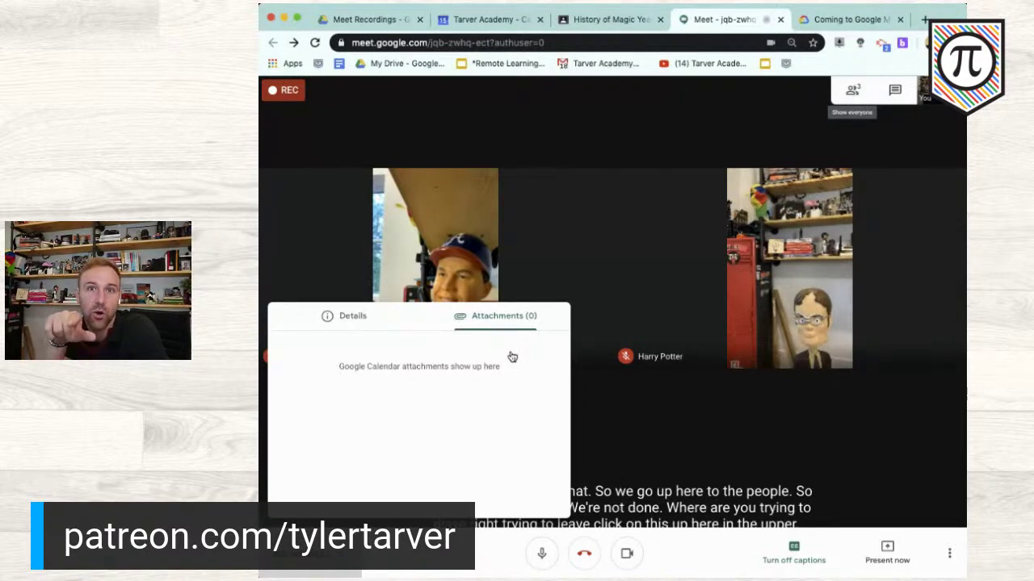
{"action": "key", "text": "Escape"}
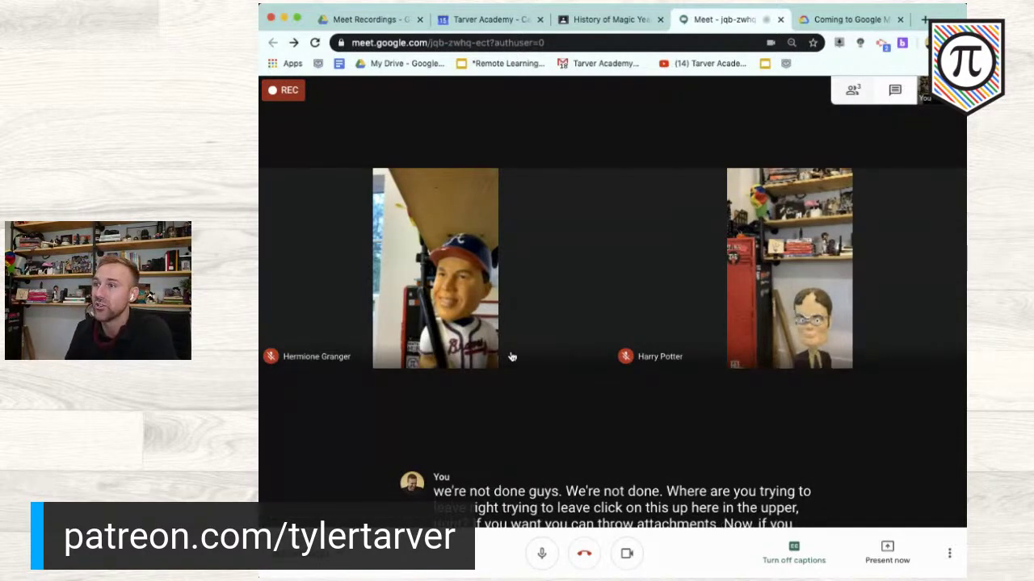
Show the participant list, and pin the first other participant to the main screen and unpin them
{"action": "left_click", "coordinate": [852, 91]}
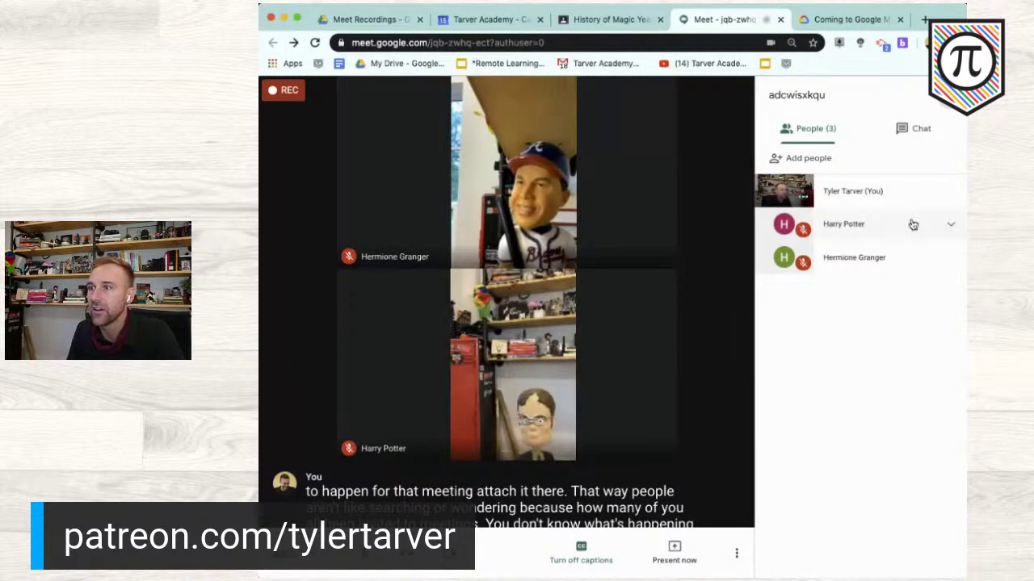
{"action": "left_click", "coordinate": [952, 227]}
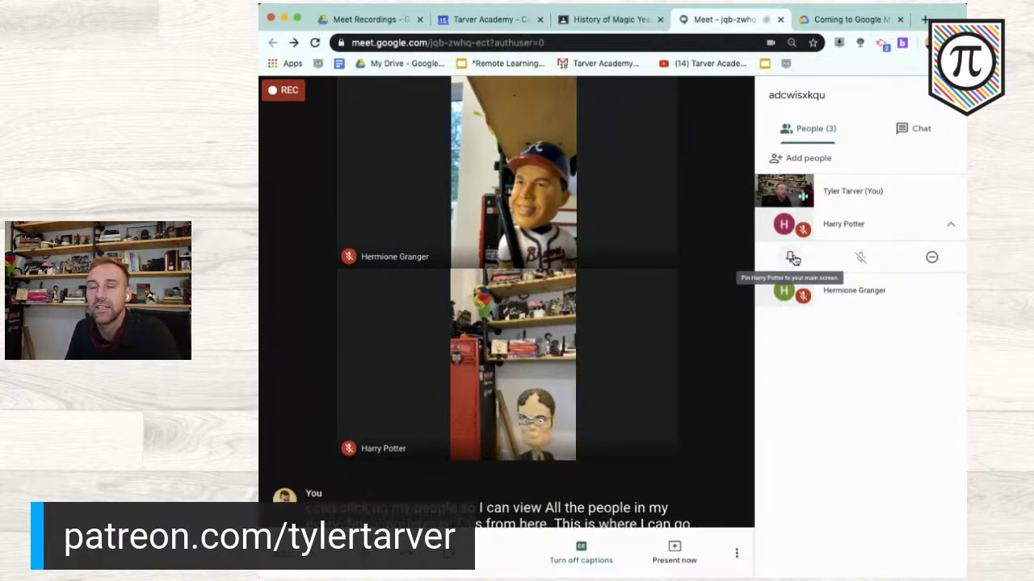
{"action": "left_click", "coordinate": [793, 259]}
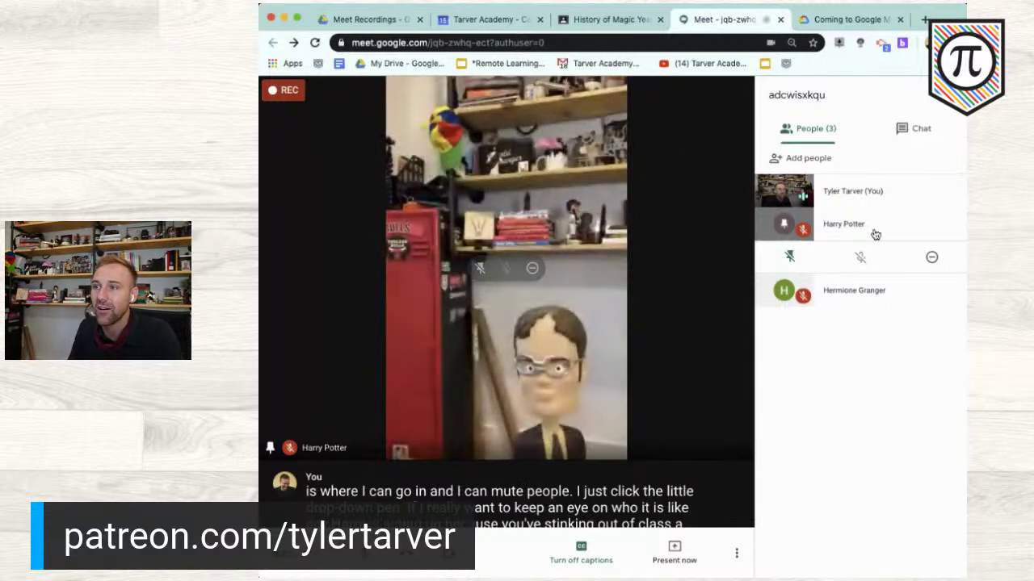
{"action": "left_click", "coordinate": [790, 259]}
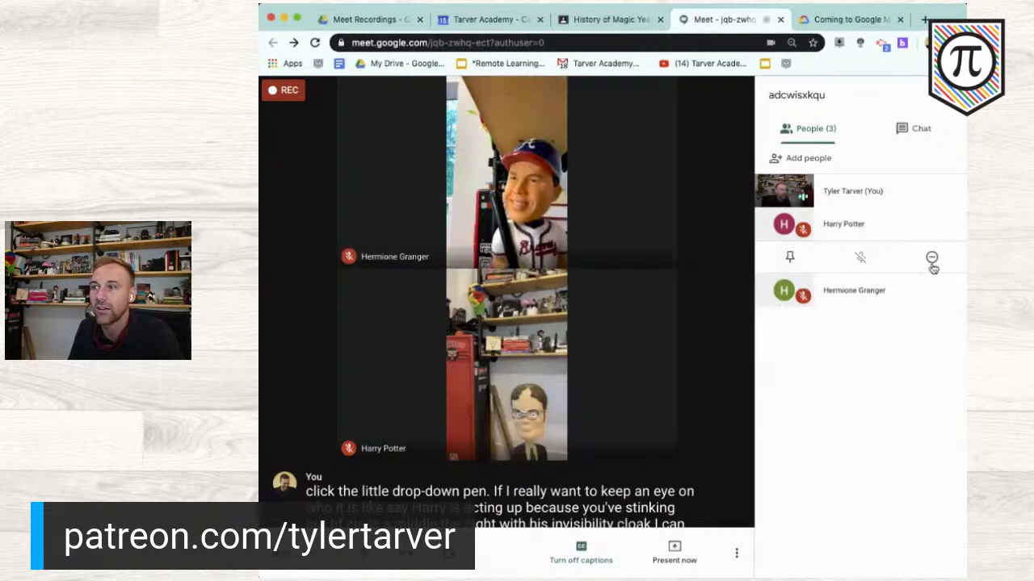
{"action": "scroll", "coordinate": [936, 261], "scroll_direction": "up", "scroll_amount": 5}
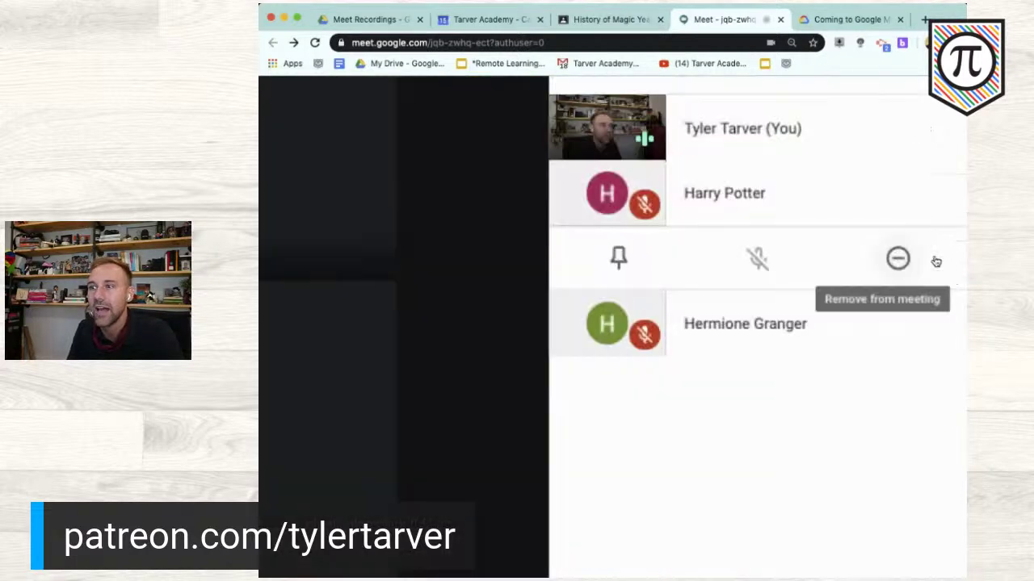
{"action": "scroll", "coordinate": [936, 261], "scroll_direction": "down", "scroll_amount": 5}
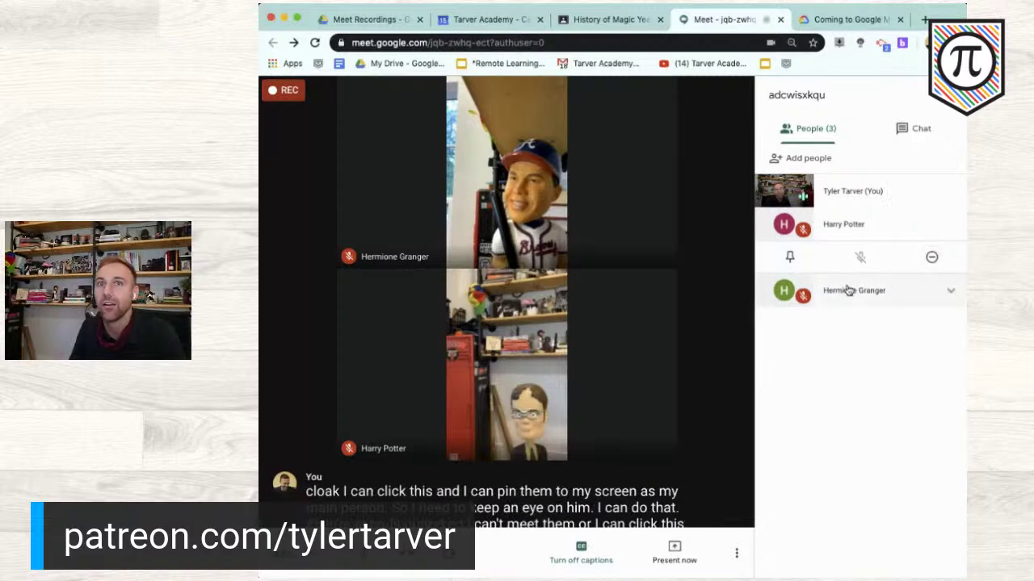
{"action": "left_click", "coordinate": [916, 131]}
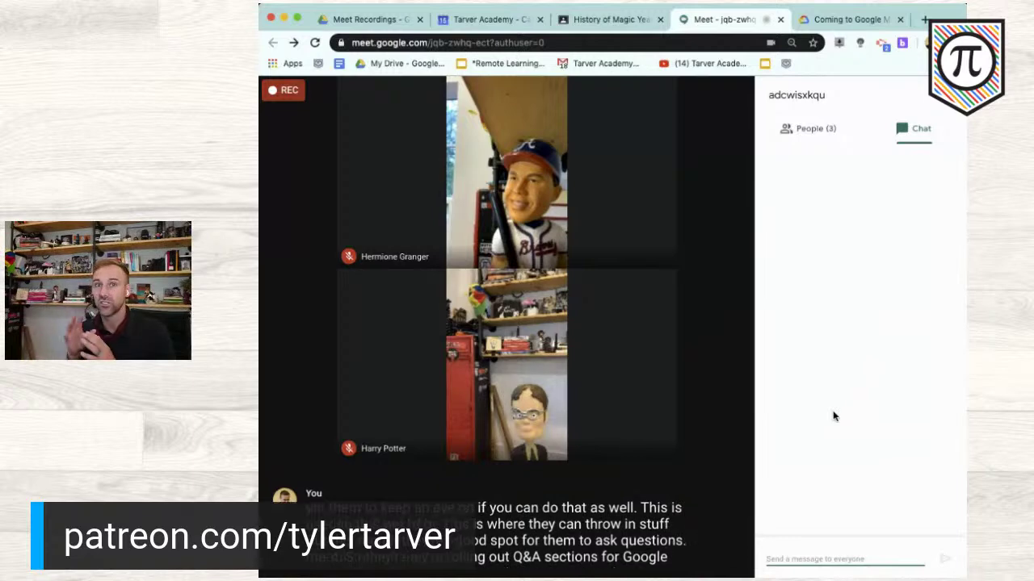
{"action": "left_click", "coordinate": [823, 571]}
{"action": "type", "text": "hey"}
{"action": "key", "text": "Return"}
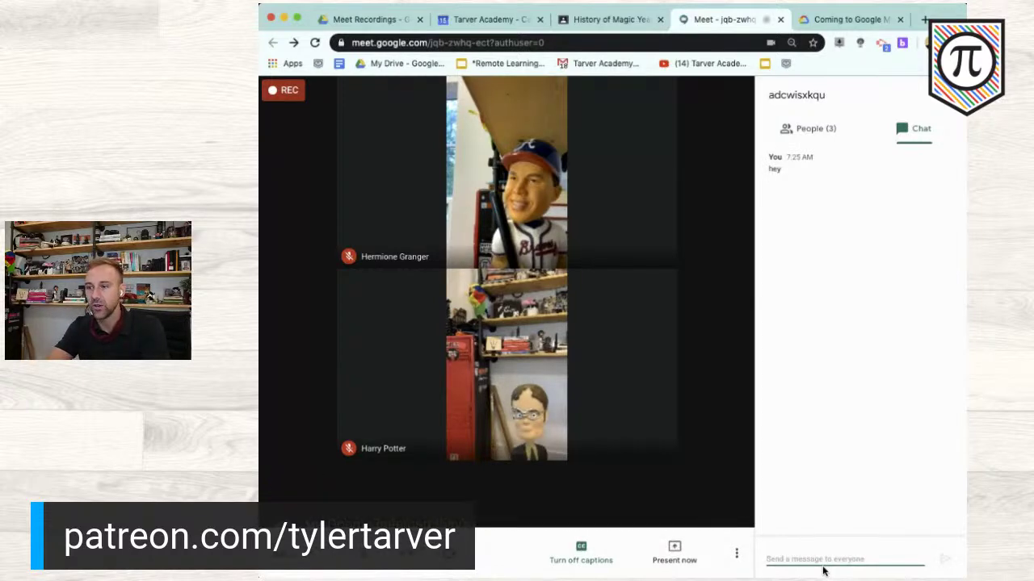
{"action": "type", "text": "patreon"}
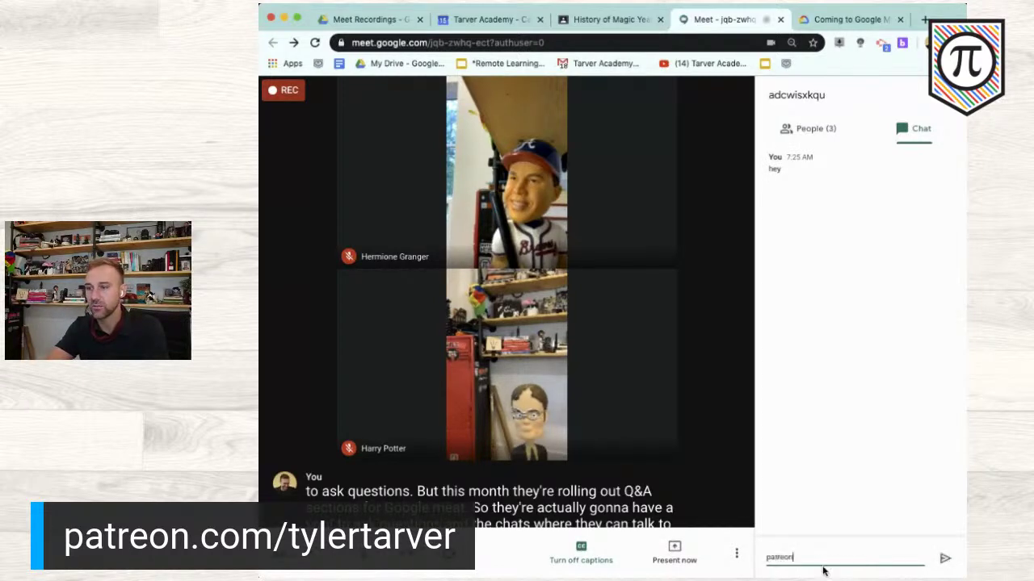
{"action": "type", "text": ".com/tylertarver"}
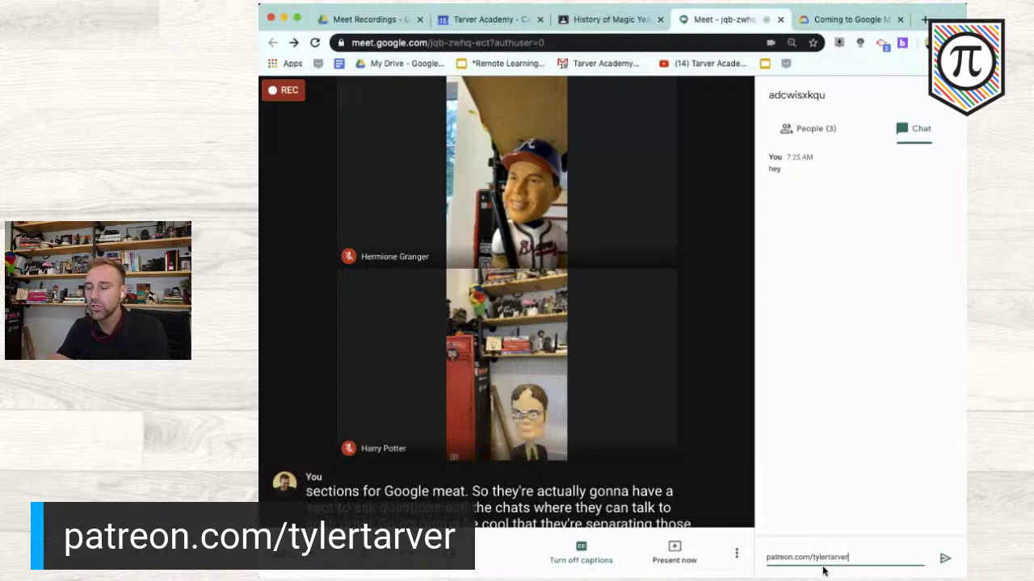
{"action": "key", "text": "Return"}
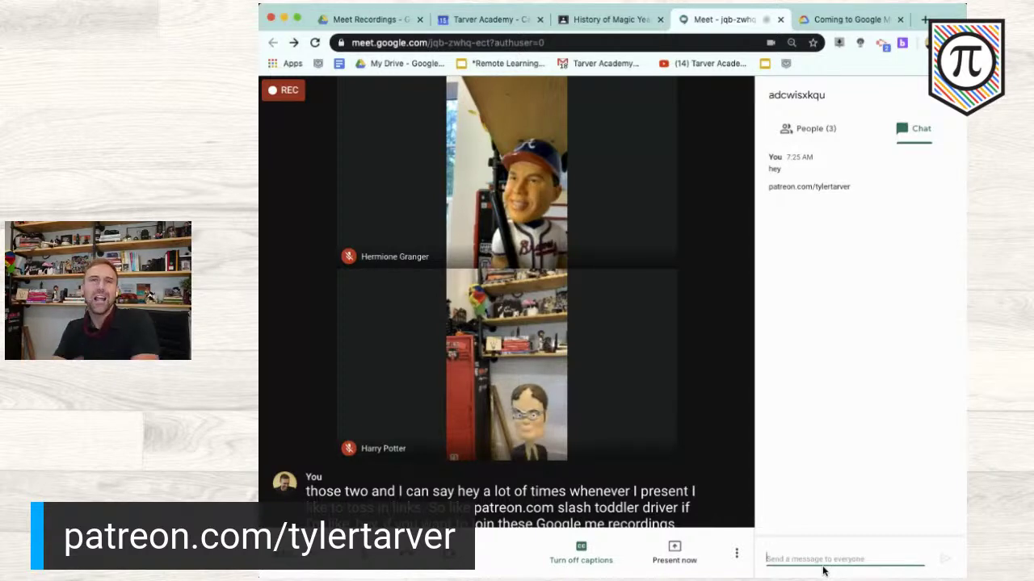
{"action": "key", "text": "super+v"}
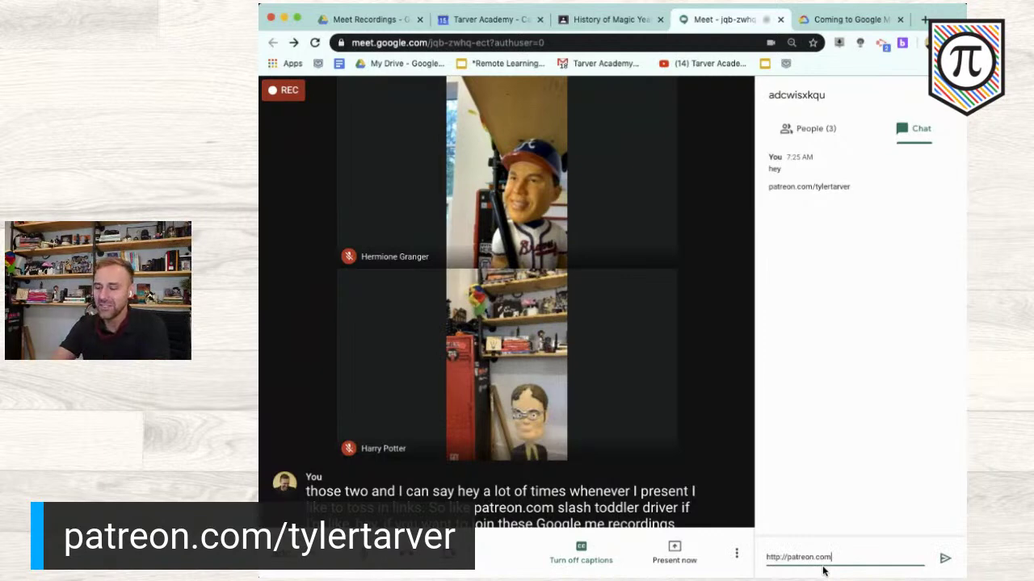
{"action": "type", "text": "/tylertarver"}
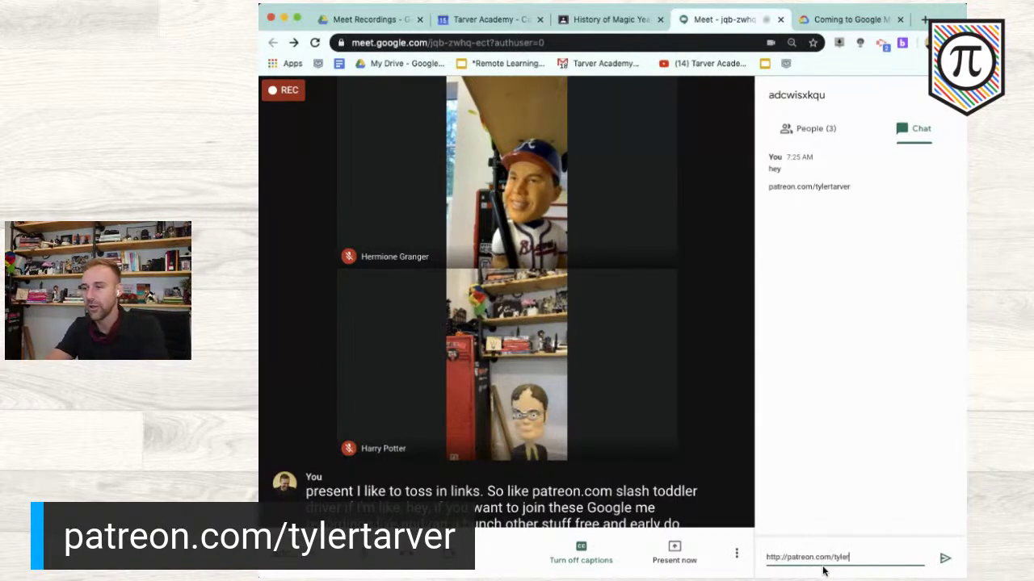
{"action": "key", "text": "Return"}
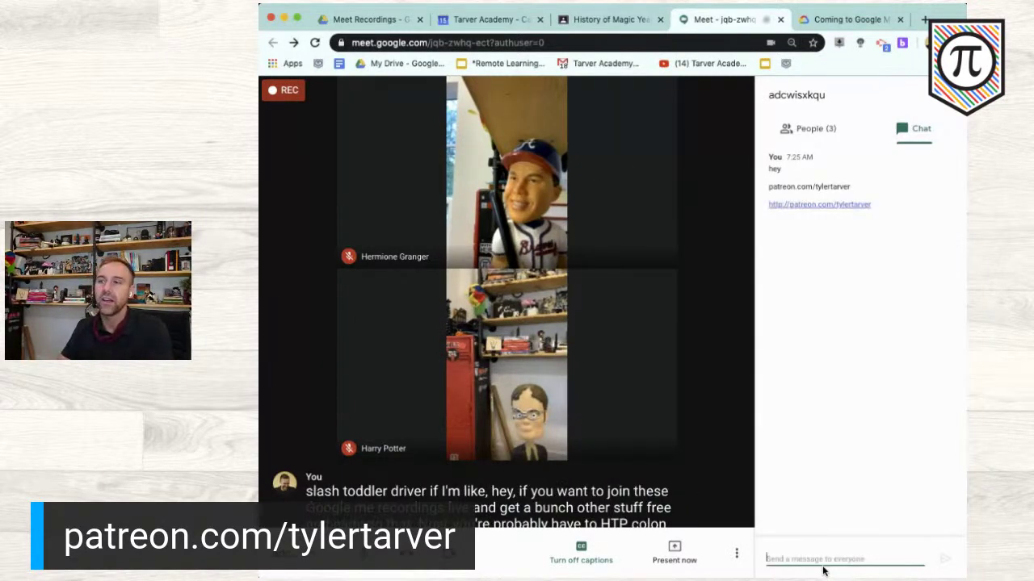
{"action": "left_click", "coordinate": [793, 208]}
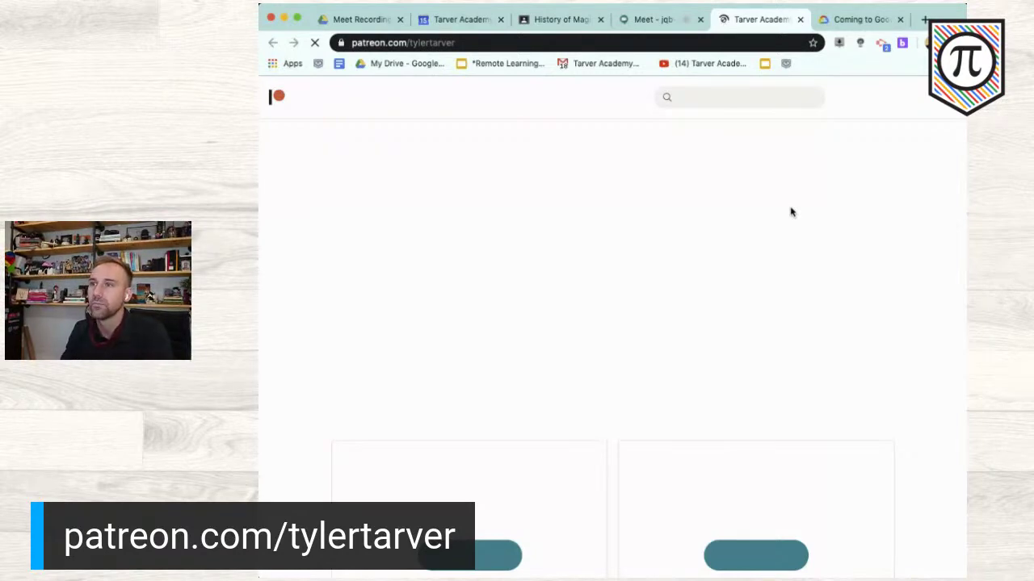
{"action": "left_click", "coordinate": [800, 21]}
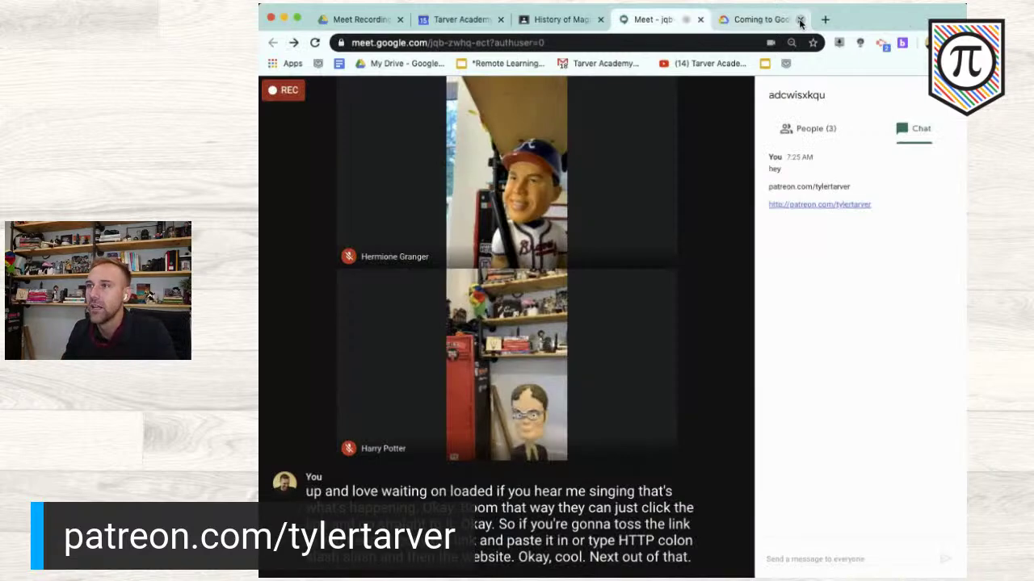
Switch to the Google Cloud blog post on new Meet features and review its list of planned roadmap enhancements
{"action": "left_click", "coordinate": [777, 18]}
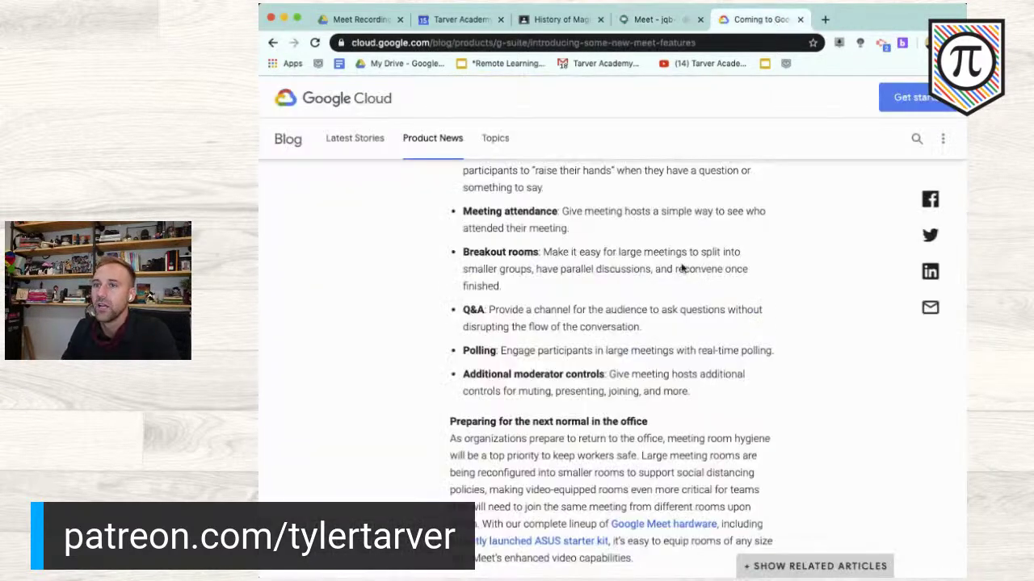
{"action": "scroll", "coordinate": [657, 249], "scroll_direction": "up", "scroll_amount": 3}
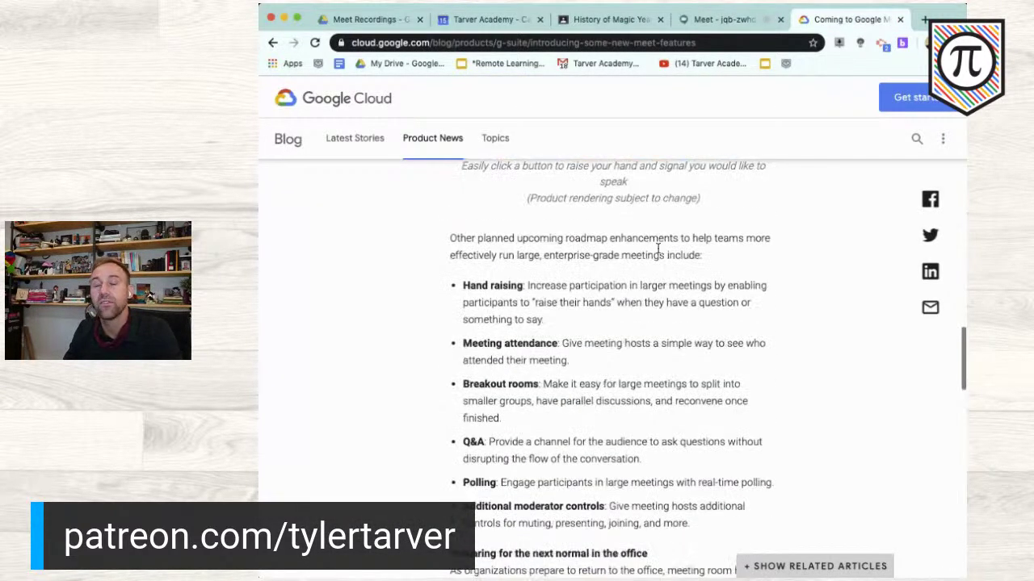
{"action": "scroll", "coordinate": [657, 249], "scroll_direction": "down", "scroll_amount": 1}
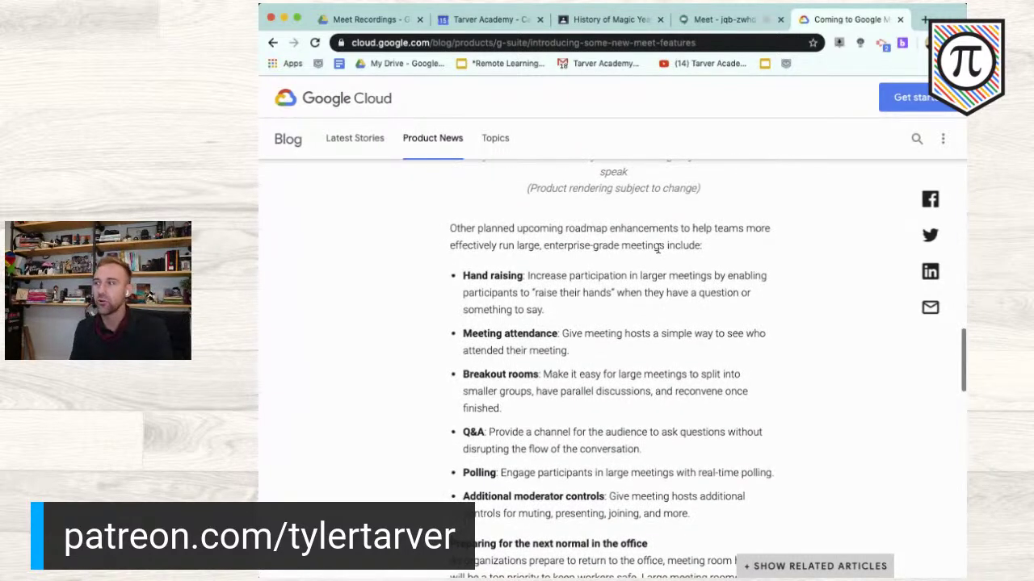